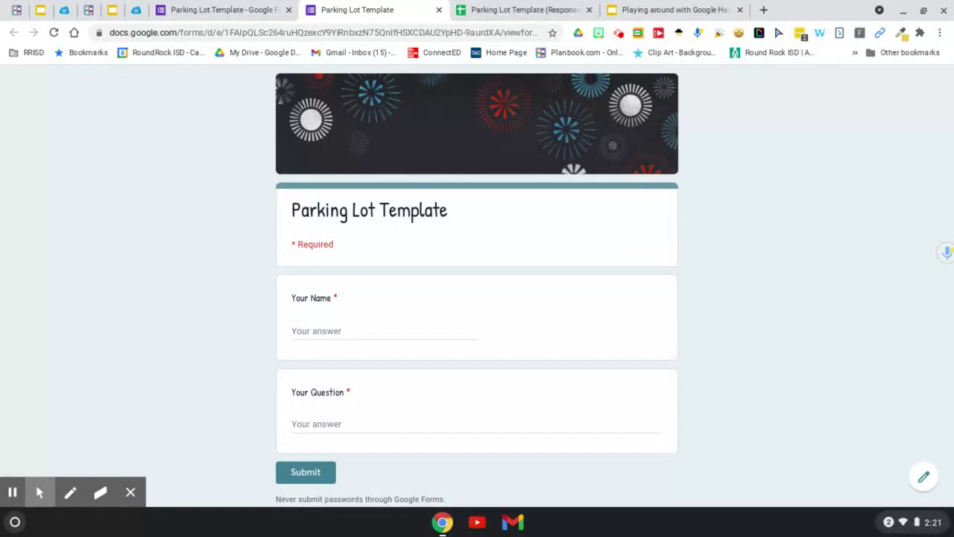
scroll(411, 300, down, 2)
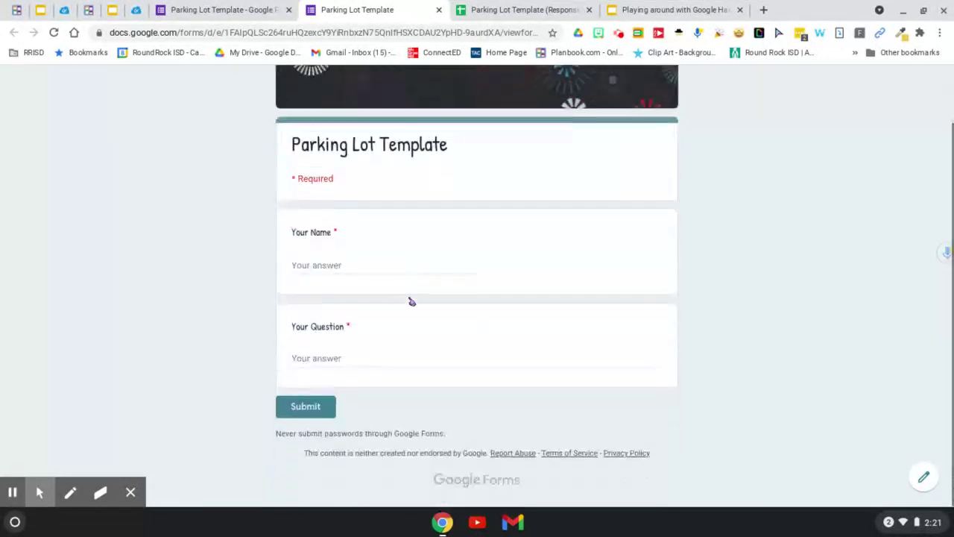
scroll(411, 301, up, 2)
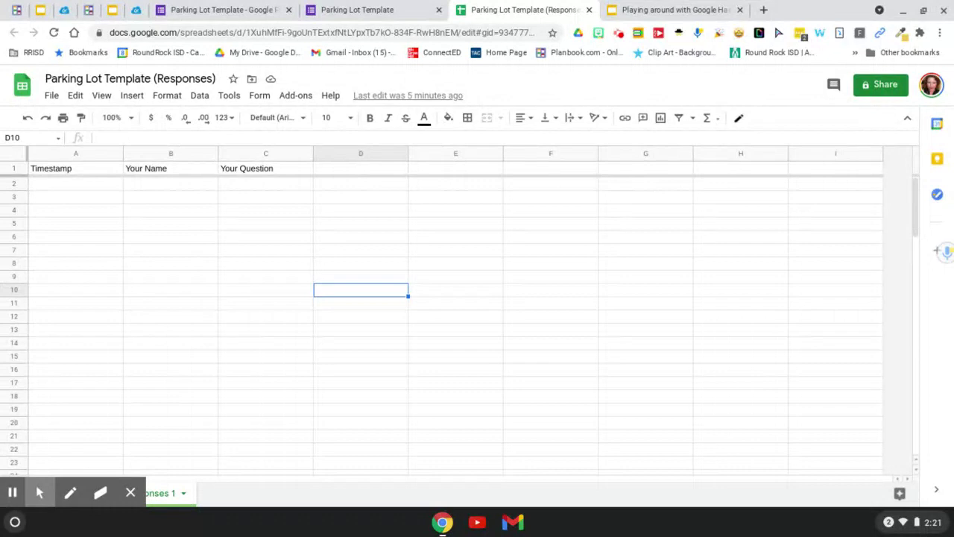
- Hide the Timestamp column A and insert a blank row above the header row
click(114, 156)
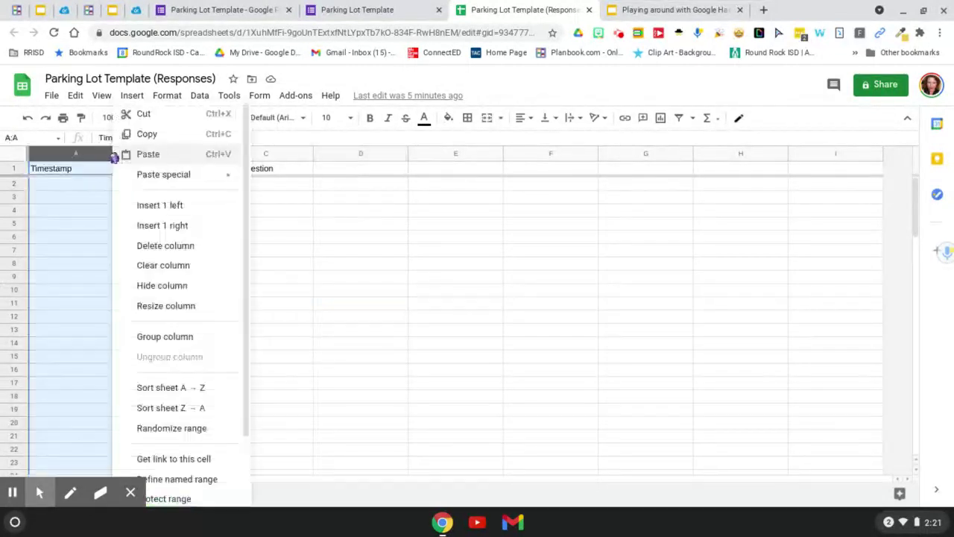
click(146, 290)
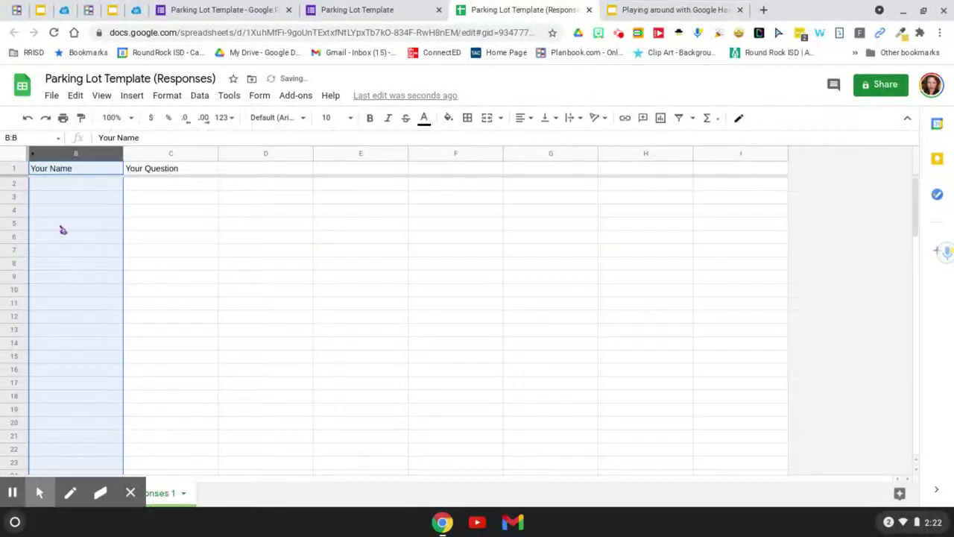
click(14, 168)
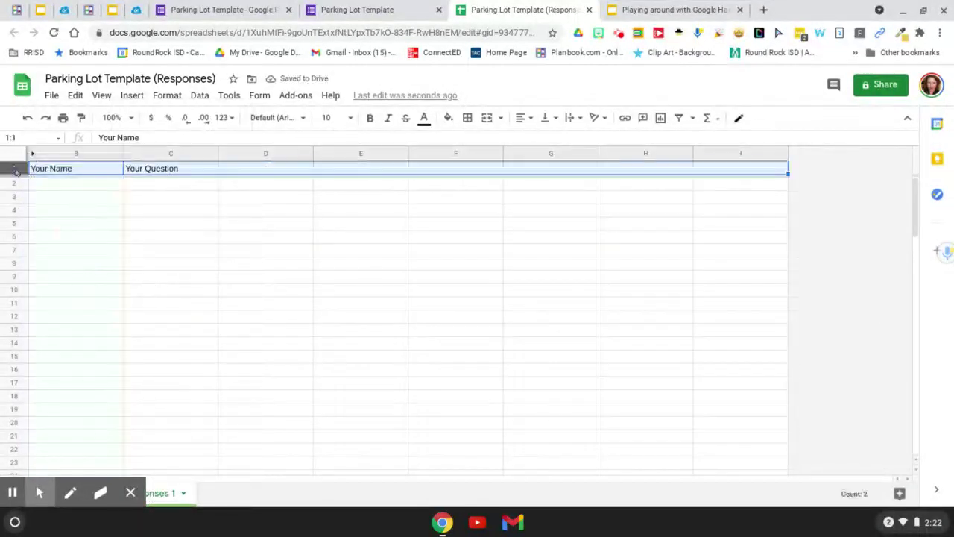
right_click(15, 169)
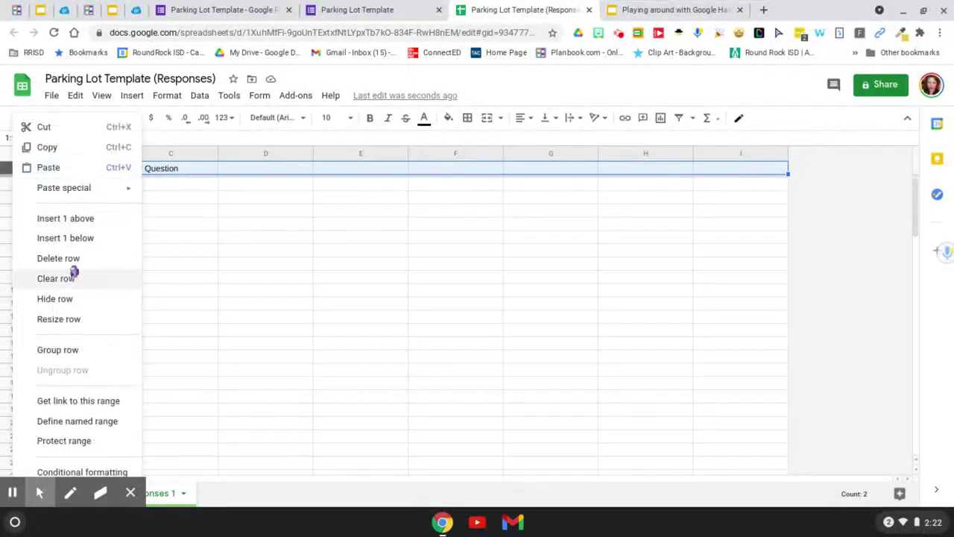
click(66, 219)
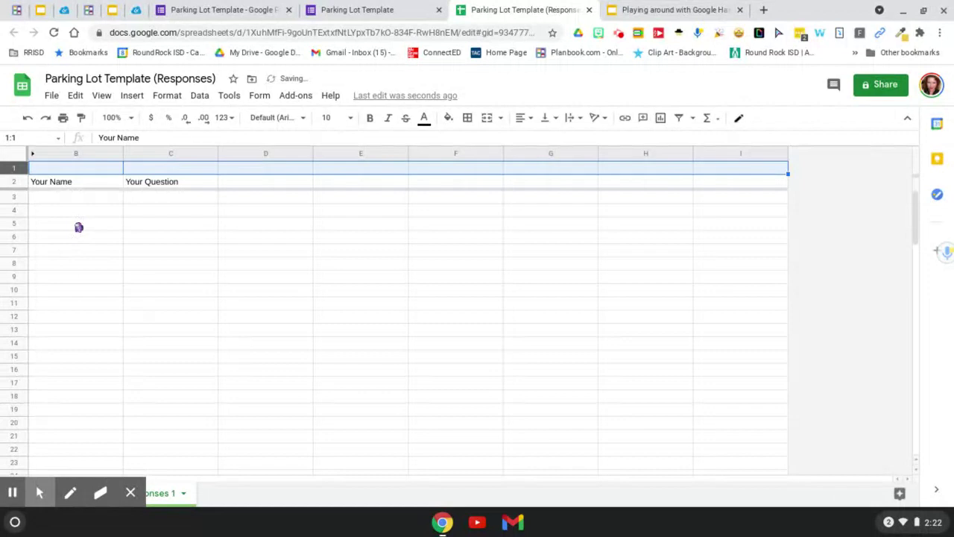
- Insert the image name.png from Google Drive into cell B1, finding it by searching for "name"
click(79, 173)
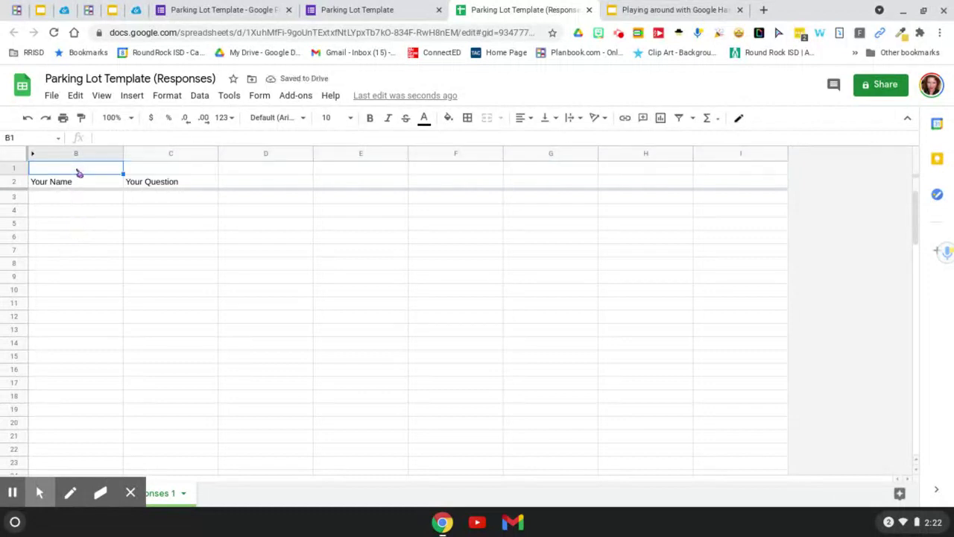
click(131, 97)
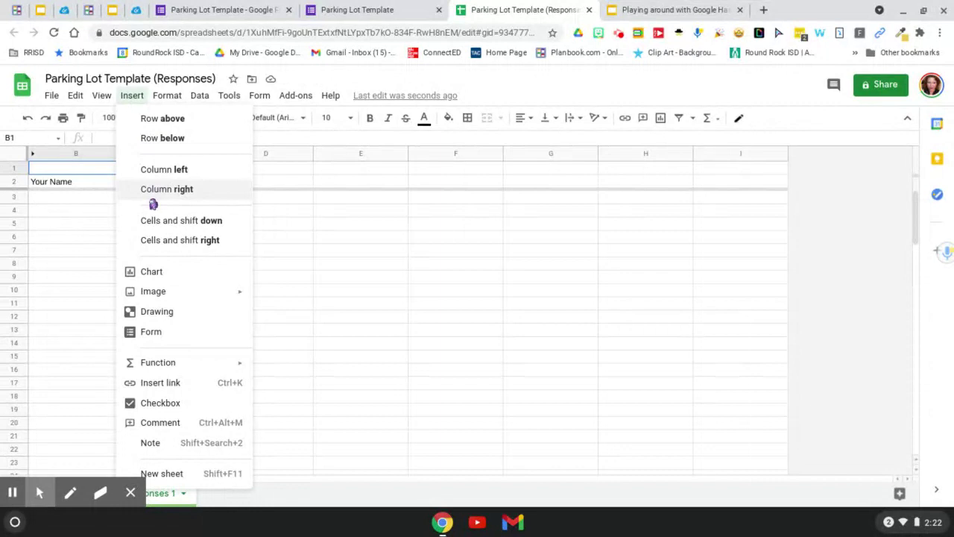
mouse_move(164, 295)
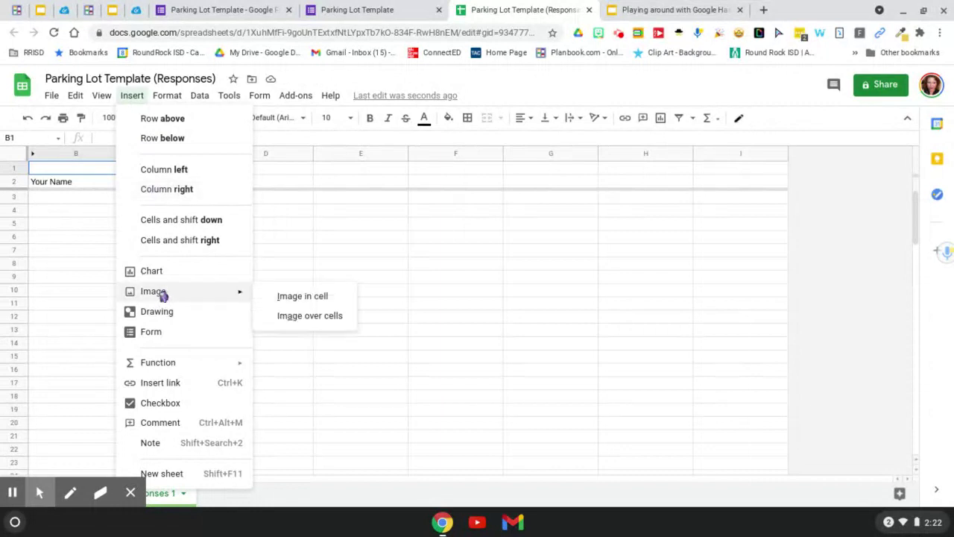
click(307, 296)
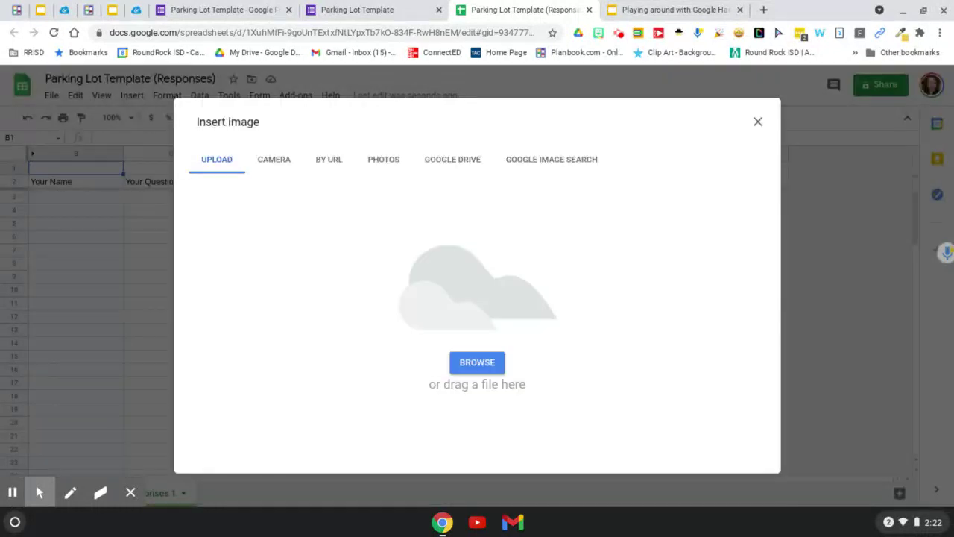
click(438, 165)
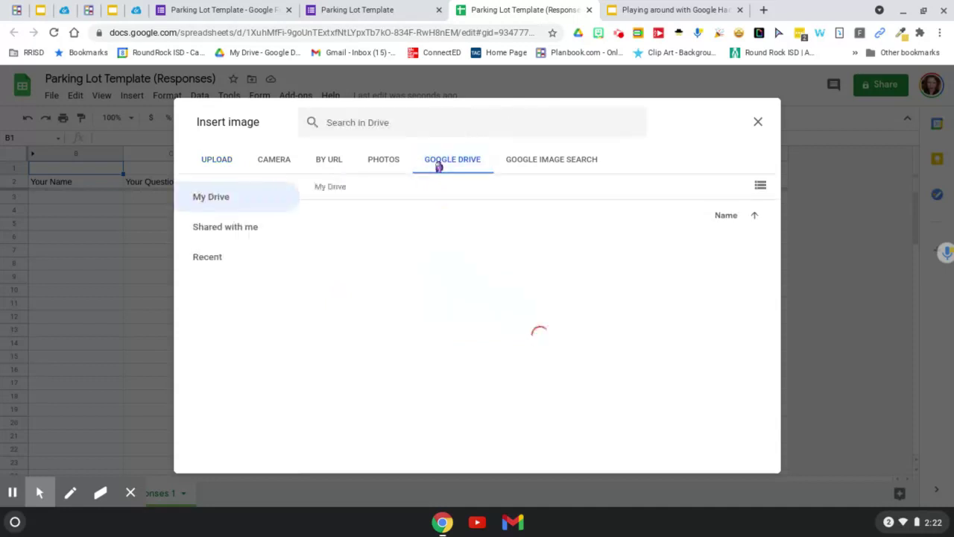
click(367, 130)
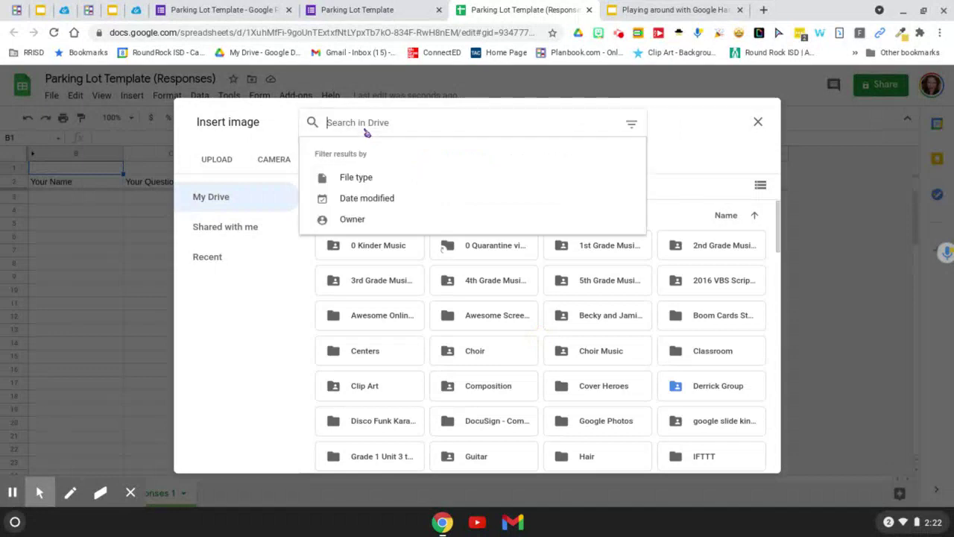
text(name)
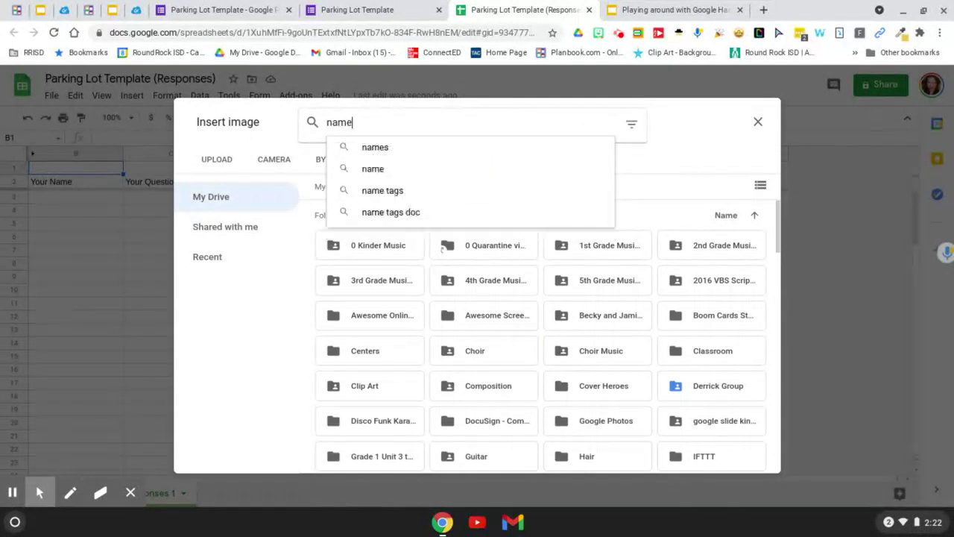
key(Return)
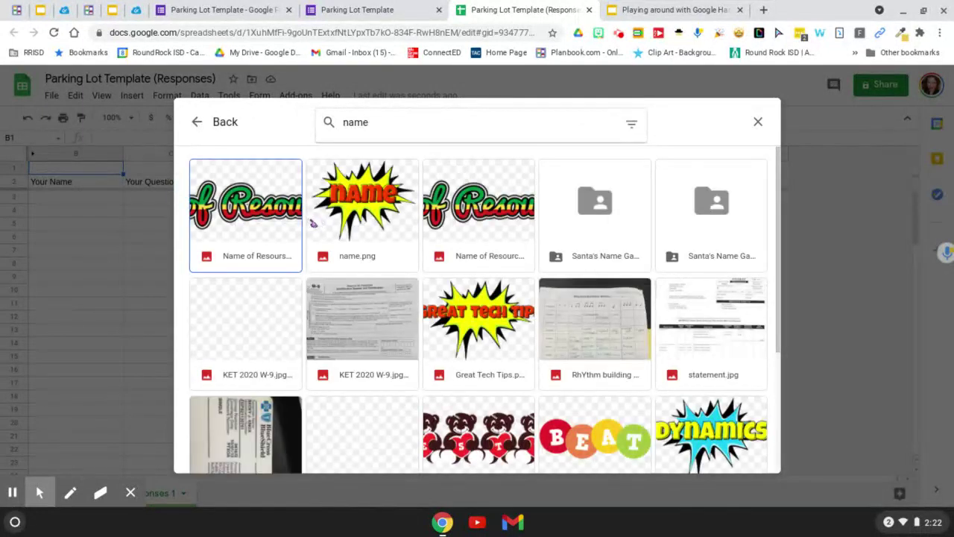
double_click(361, 211)
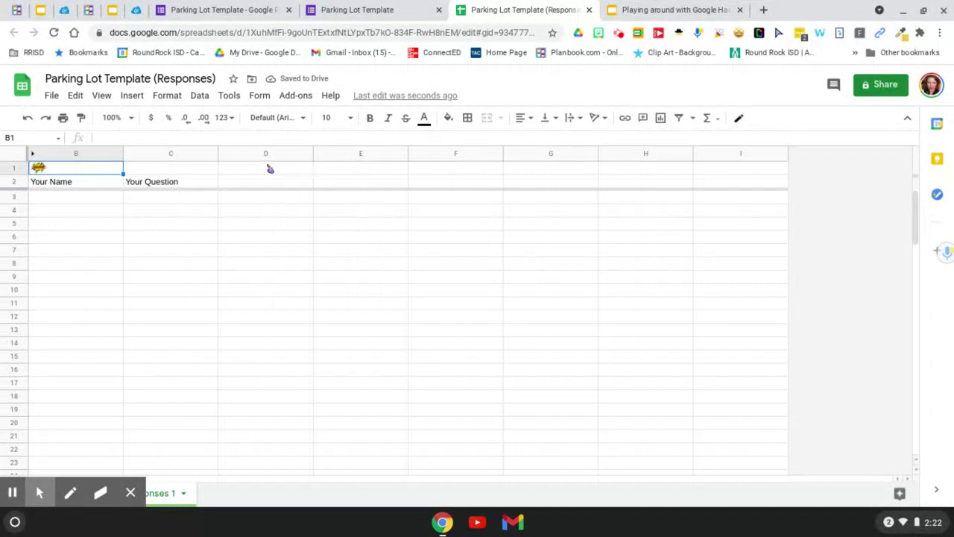
- Insert the image Question.png from Google Drive into cell C1, finding it by searching for "question"
click(184, 167)
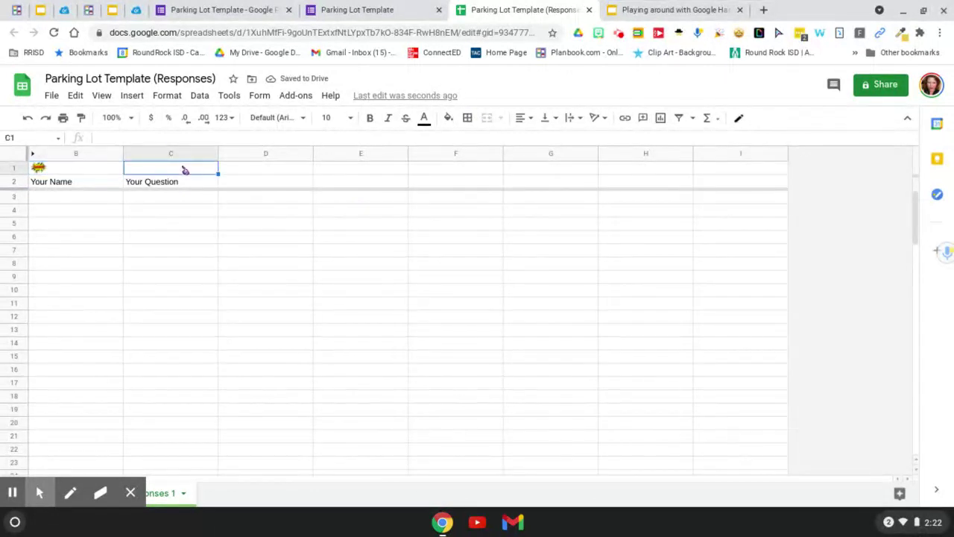
click(134, 97)
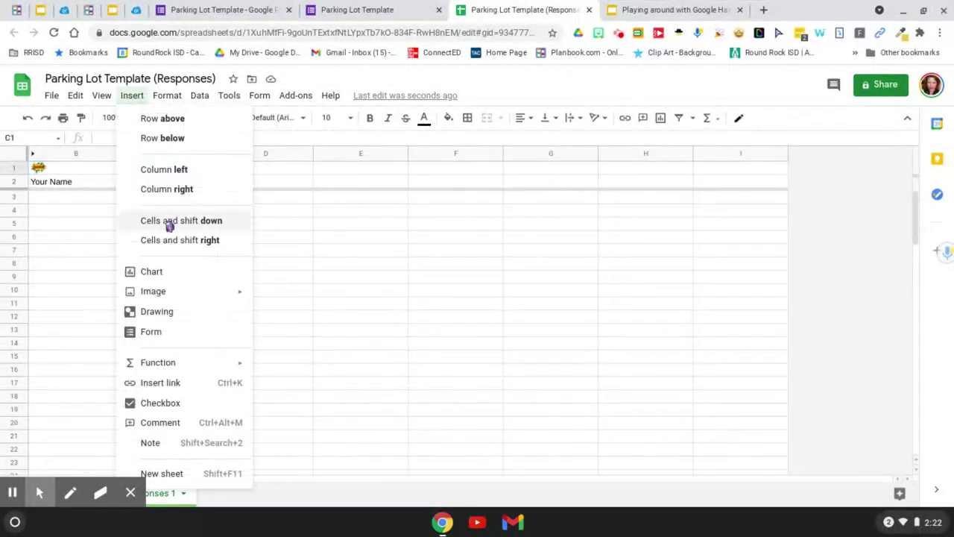
mouse_move(183, 295)
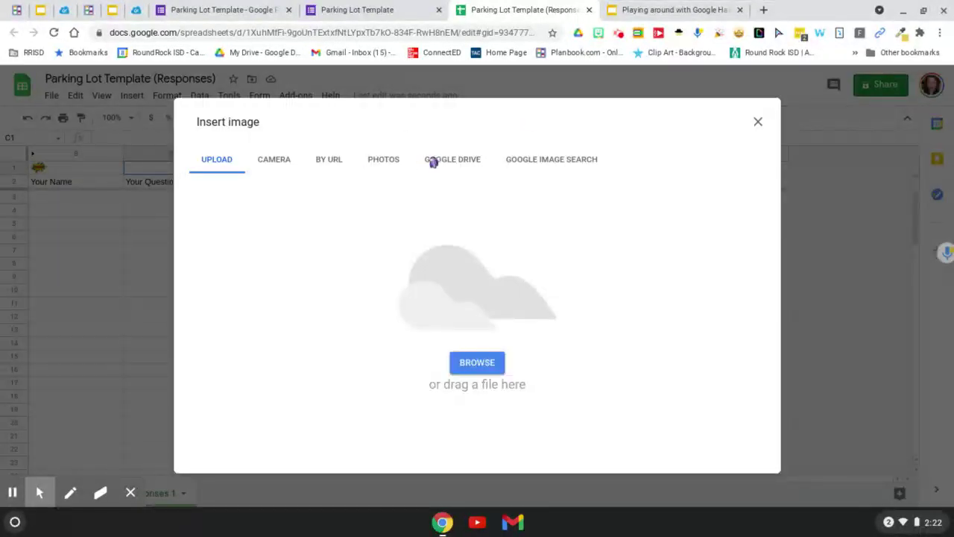
click(436, 159)
click(528, 124)
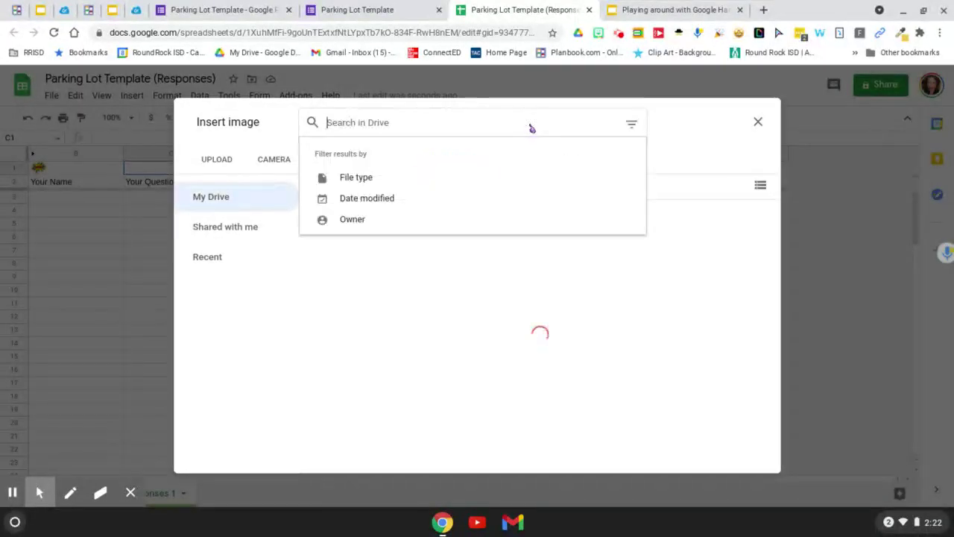
text(question)
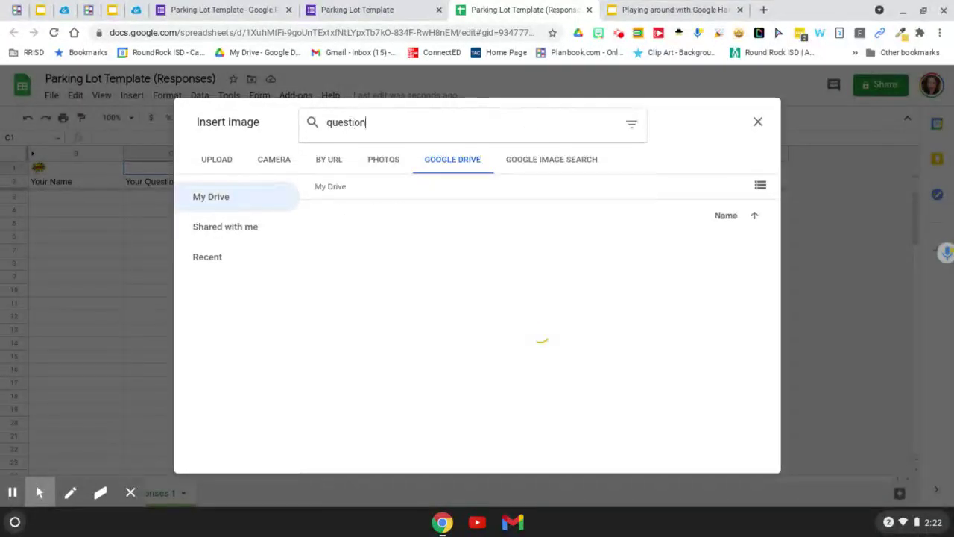
key(Return)
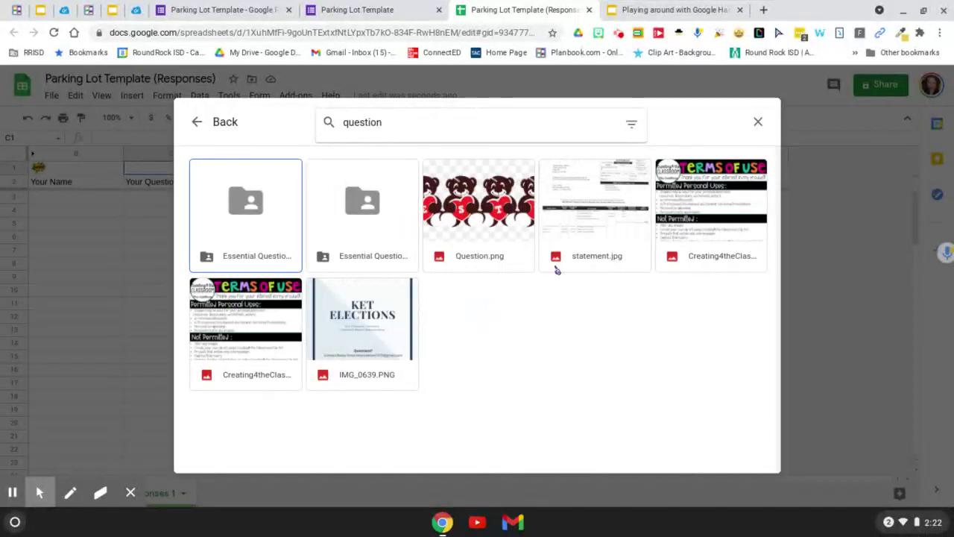
double_click(483, 223)
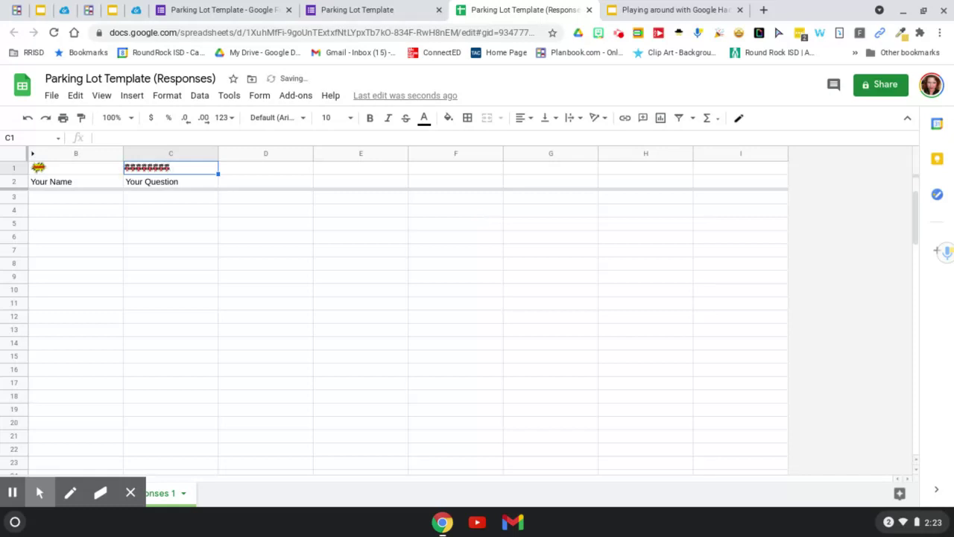
- Center the contents of row 1 horizontally
click(21, 170)
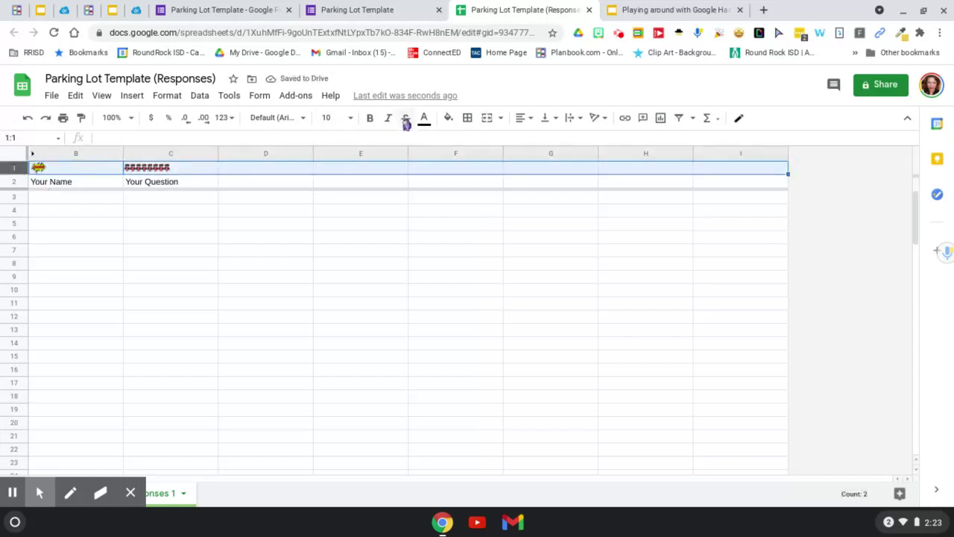
click(525, 118)
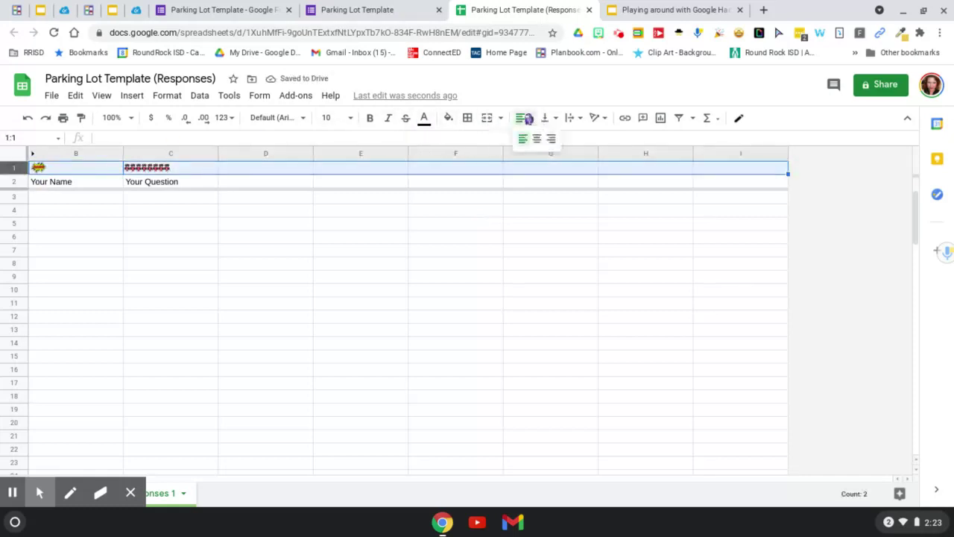
click(540, 141)
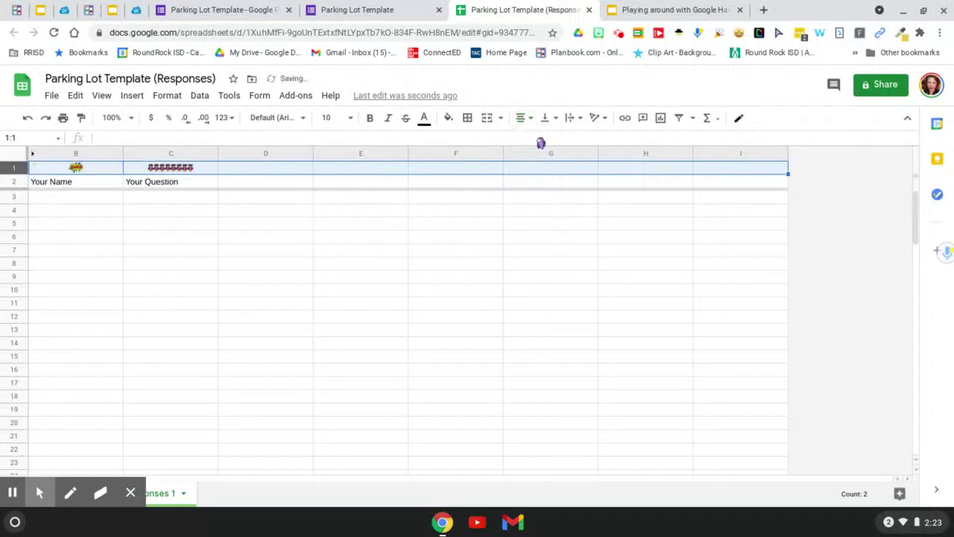
- Apply all borders to row 1 in blue with the thick solid line style
click(467, 118)
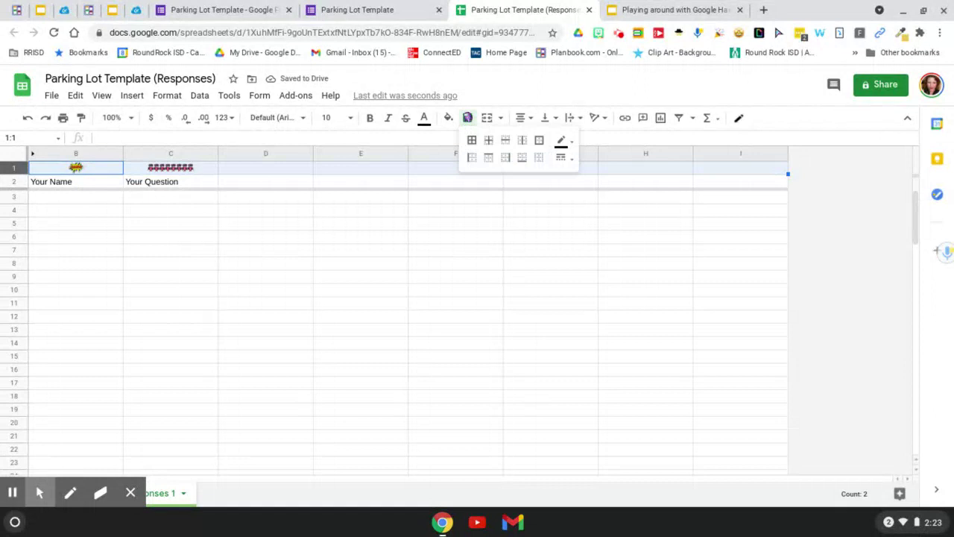
click(472, 141)
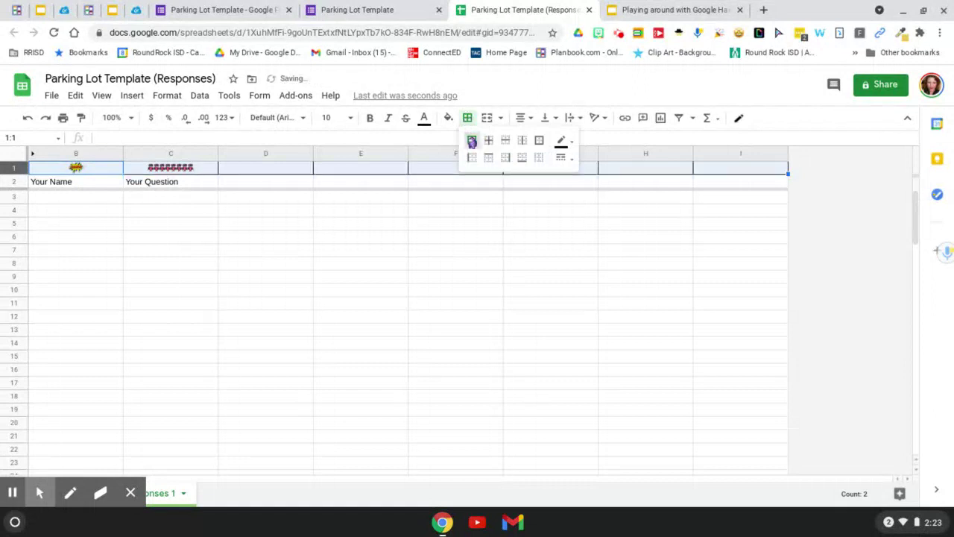
click(564, 141)
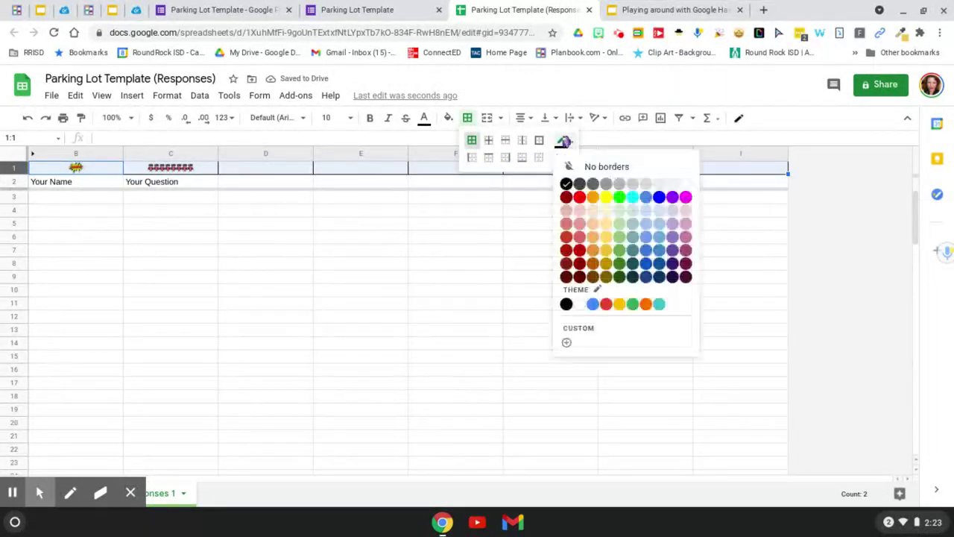
click(661, 196)
click(572, 160)
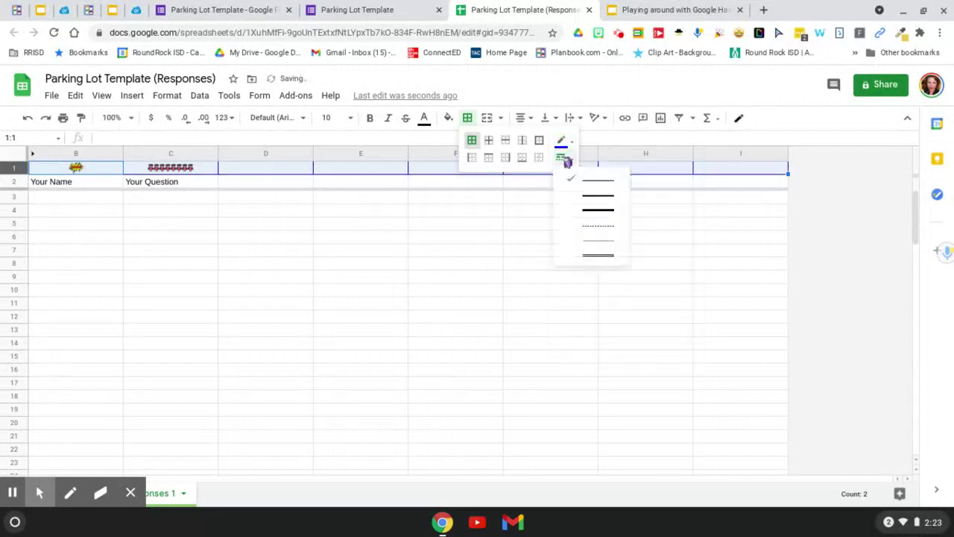
click(586, 211)
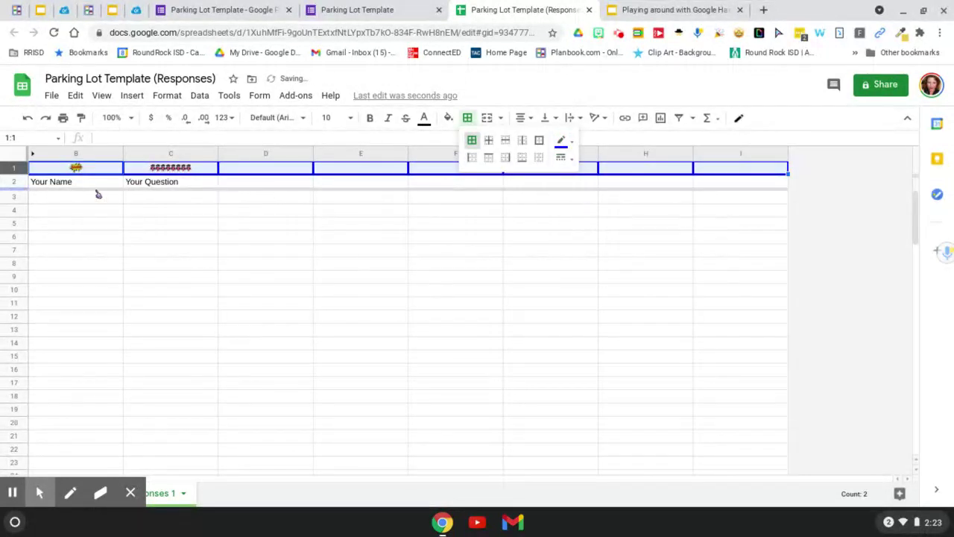
drag(57, 176, 54, 196)
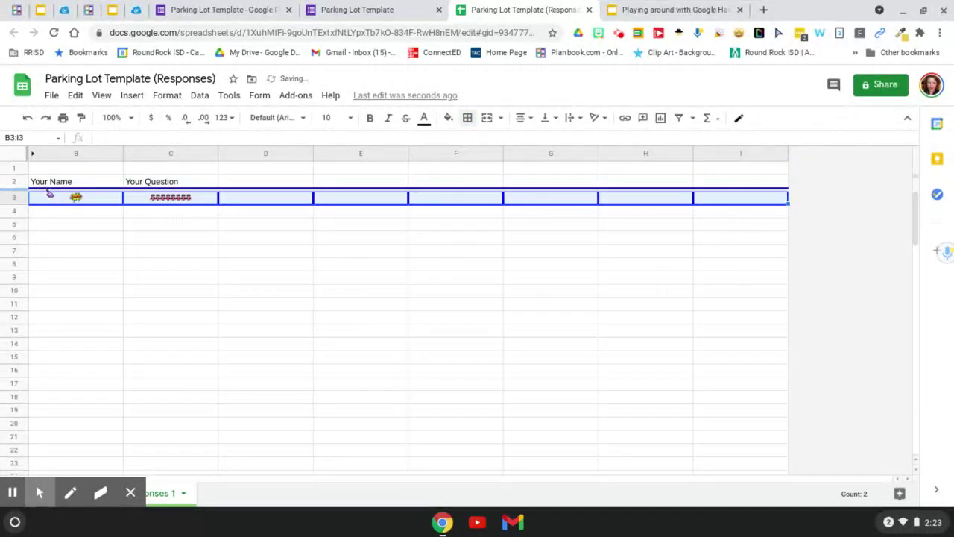
key(ctrl+z)
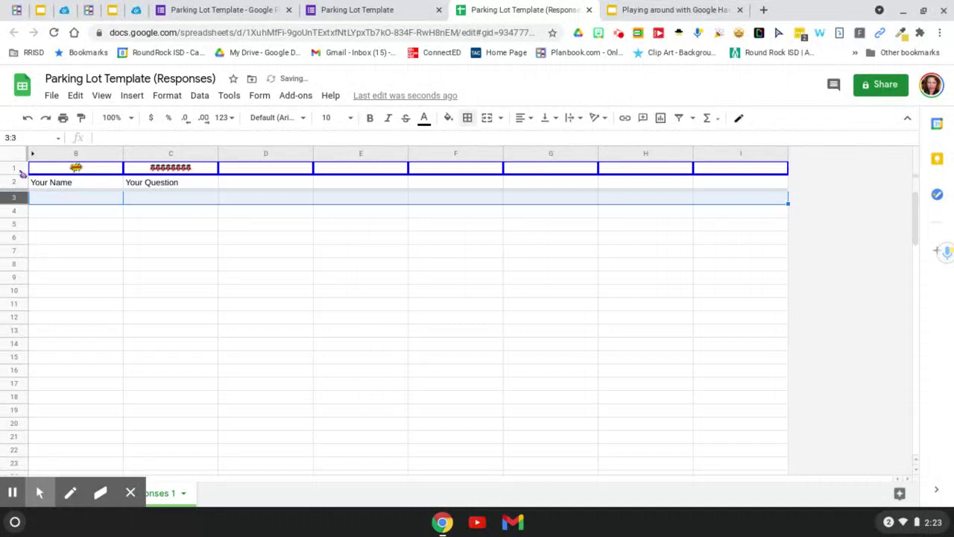
click(23, 173)
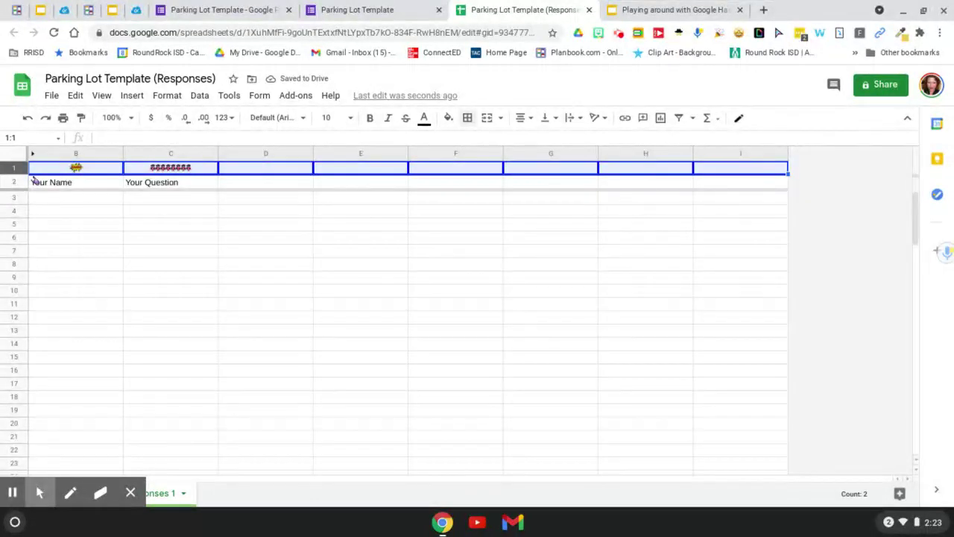
- Resize row 1 with a specified pixel height so the header images in B1 and C1 are larger
right_click(18, 172)
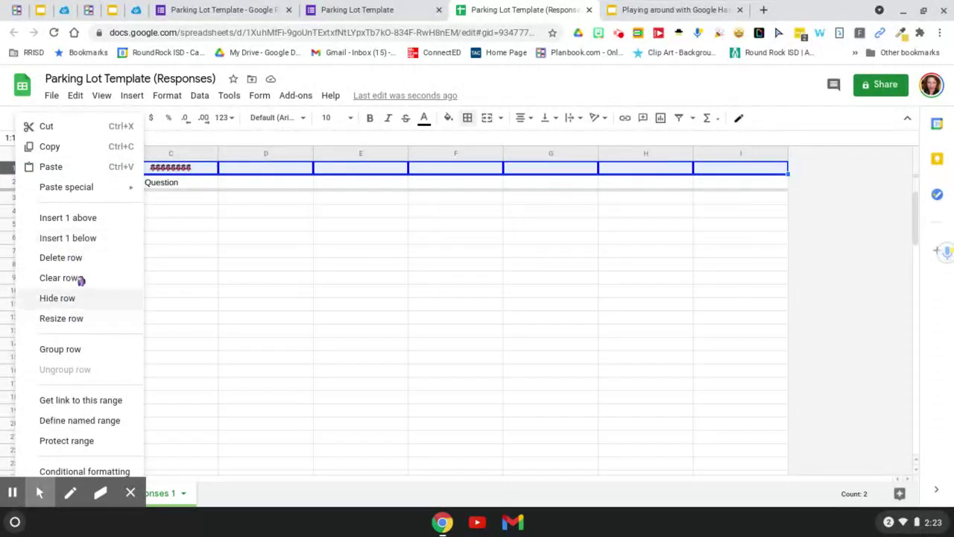
click(62, 318)
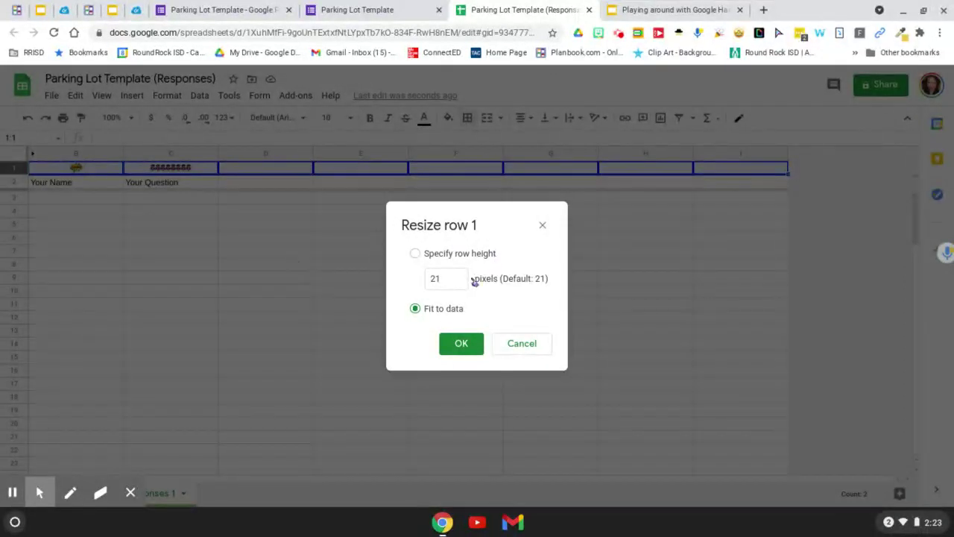
click(415, 253)
click(455, 282)
key(BackSpace)
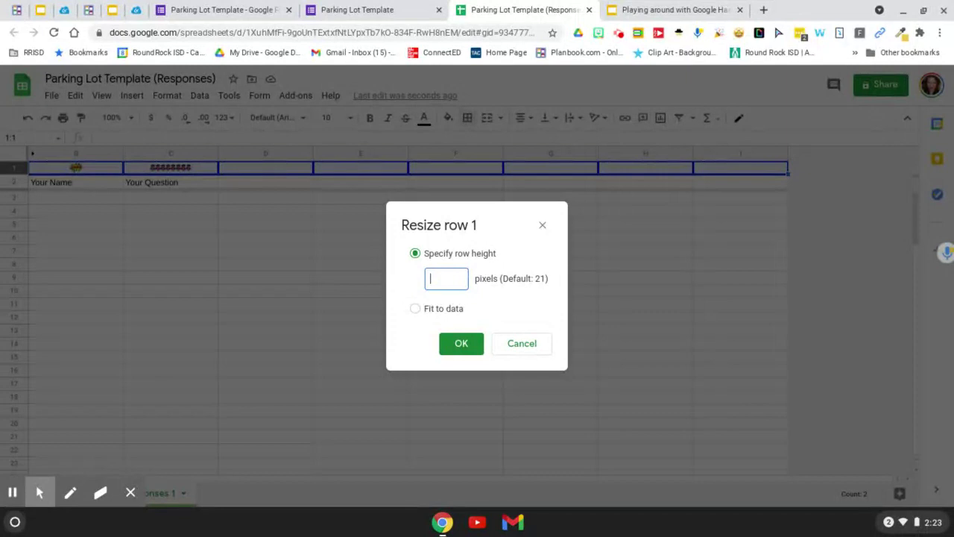
key(Return)
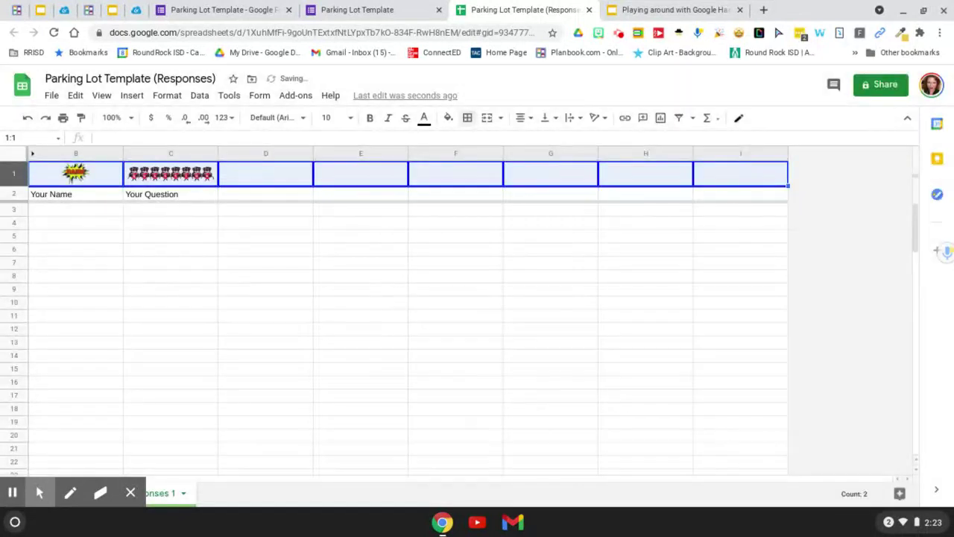
right_click(17, 175)
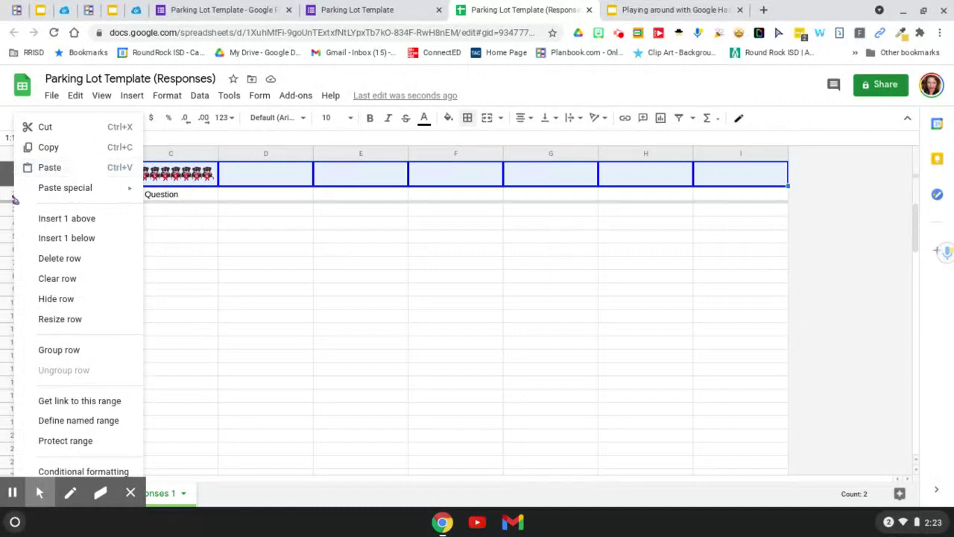
click(192, 197)
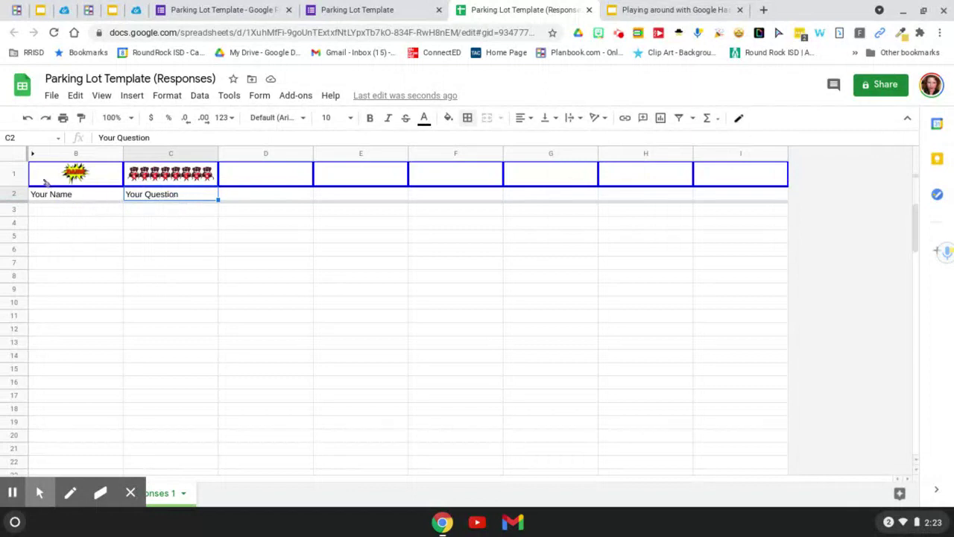
- Fill cell B1 with orange and cell C1 with cyan
click(44, 181)
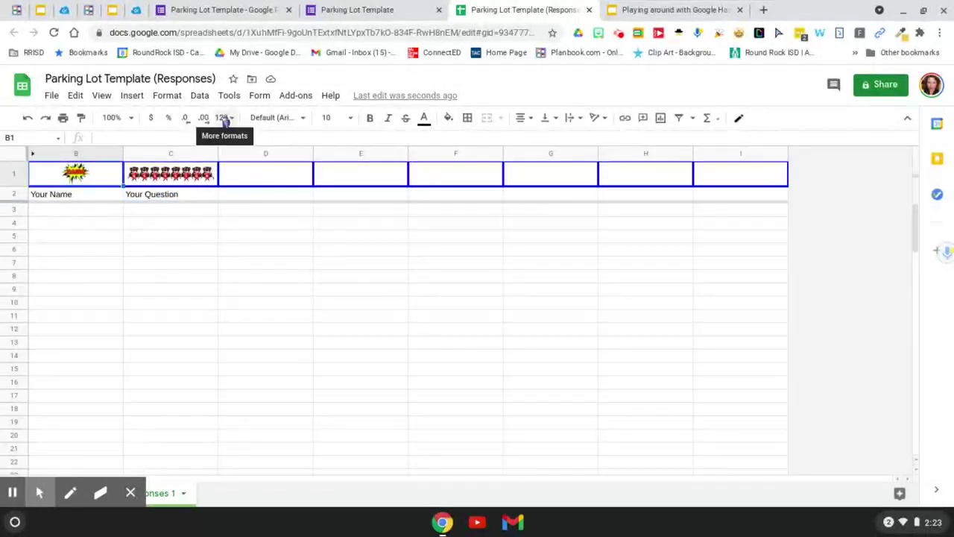
click(448, 118)
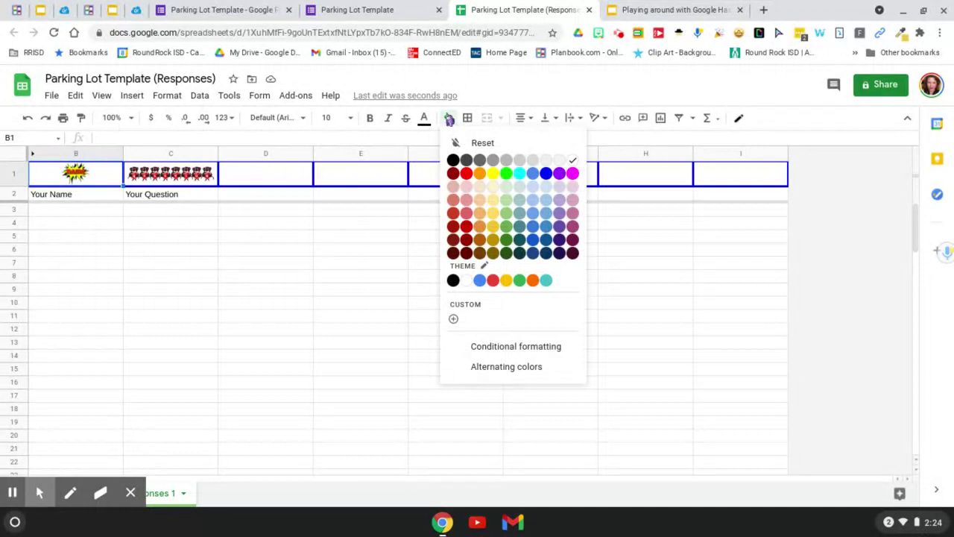
click(479, 172)
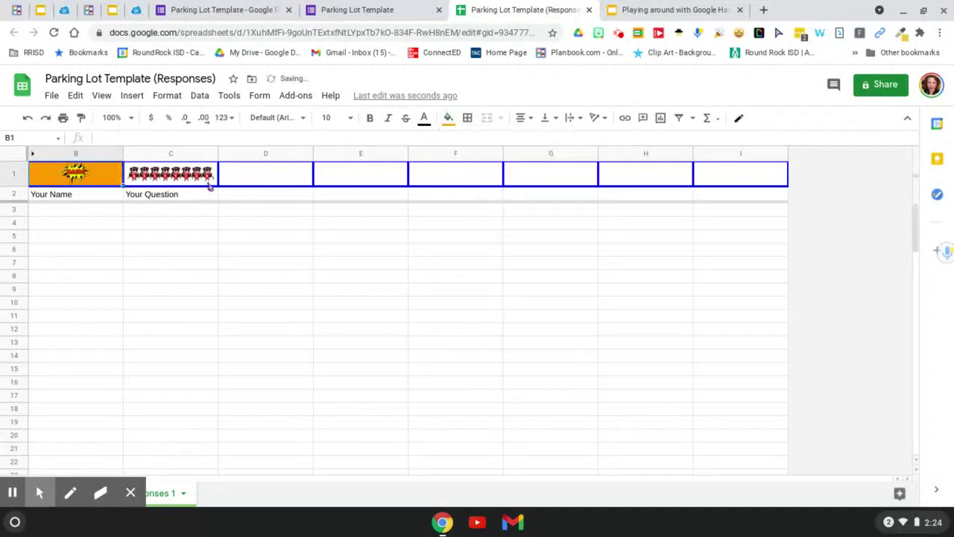
click(210, 185)
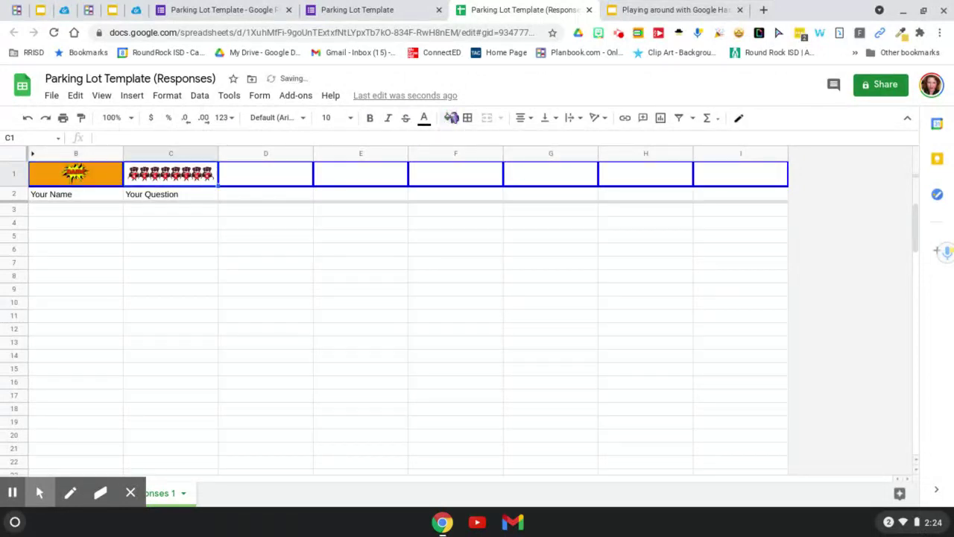
click(448, 118)
click(519, 179)
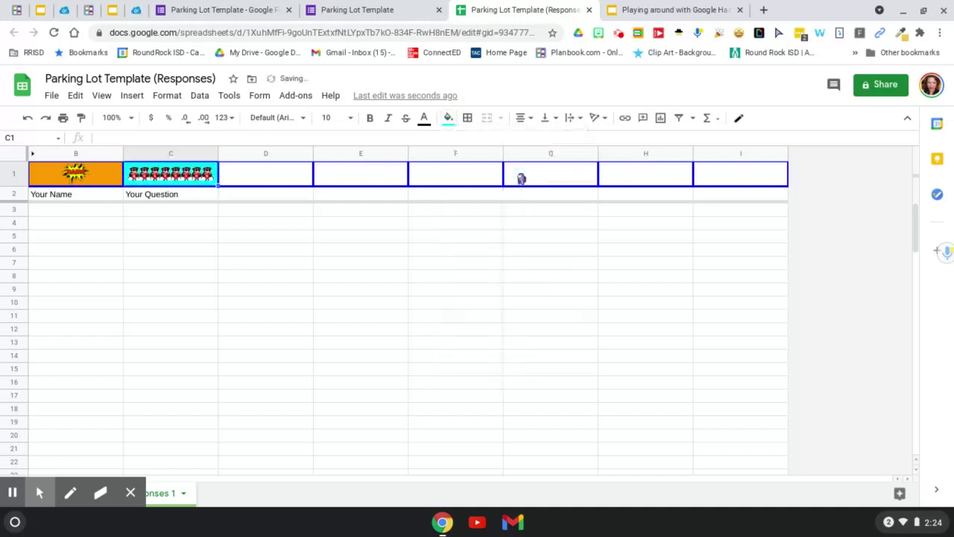
click(501, 240)
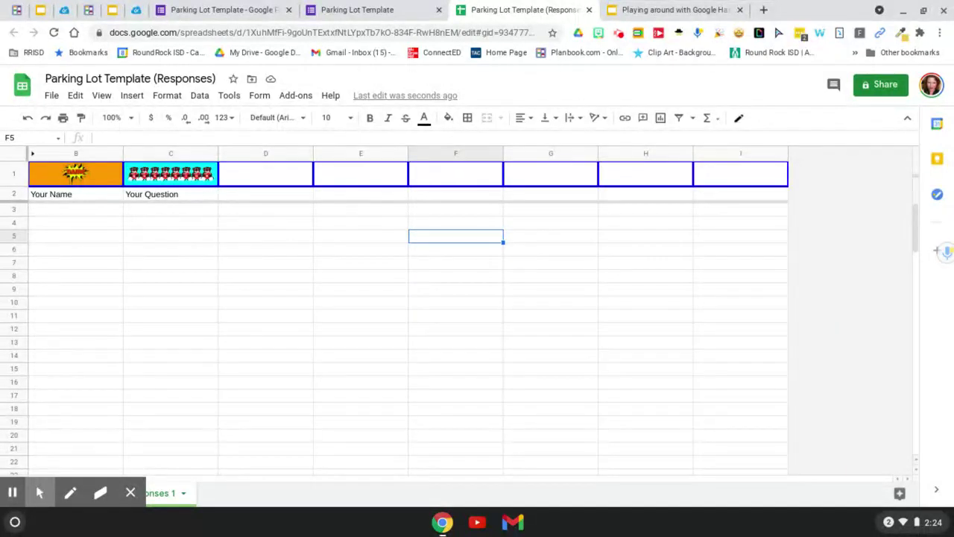
- Hide row 2, which holds the text headers Your Name and Your Question
click(61, 198)
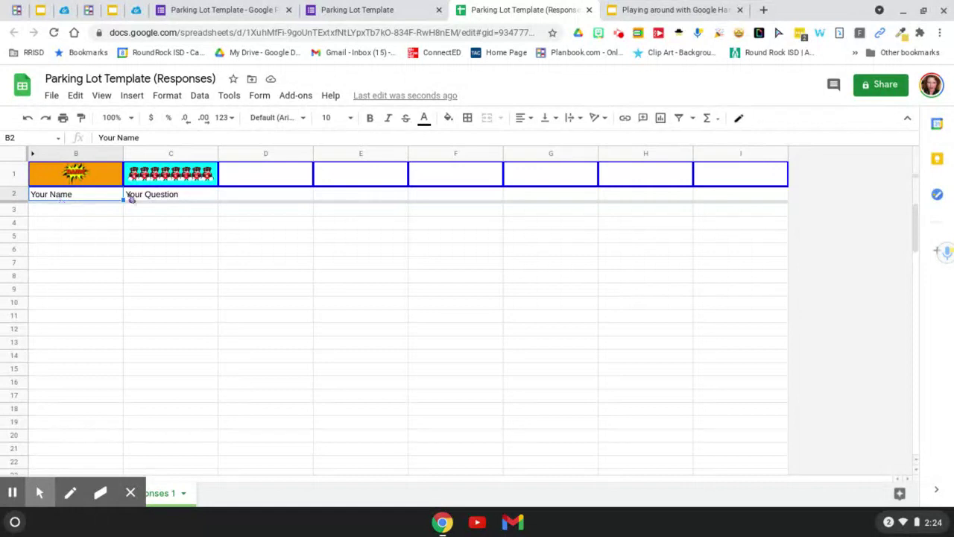
click(158, 199)
click(345, 11)
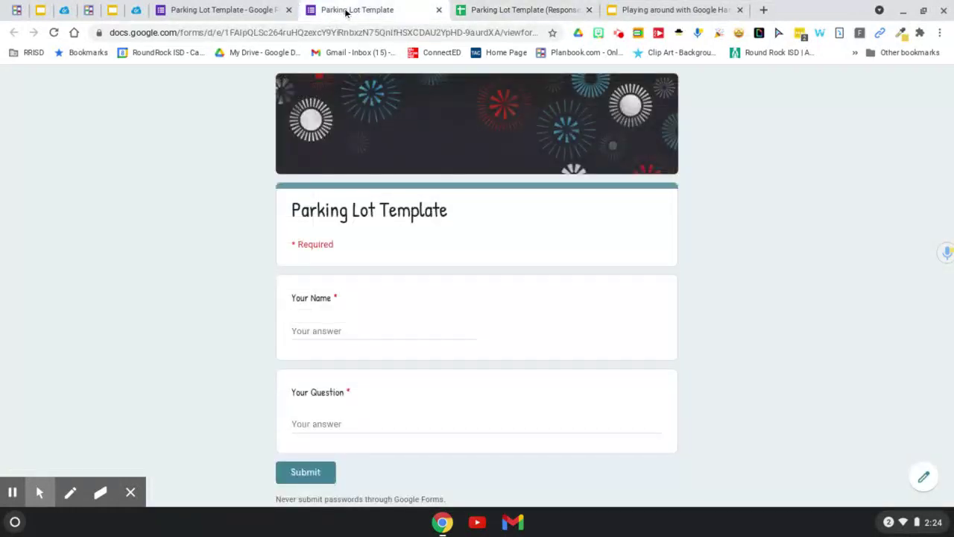
click(524, 13)
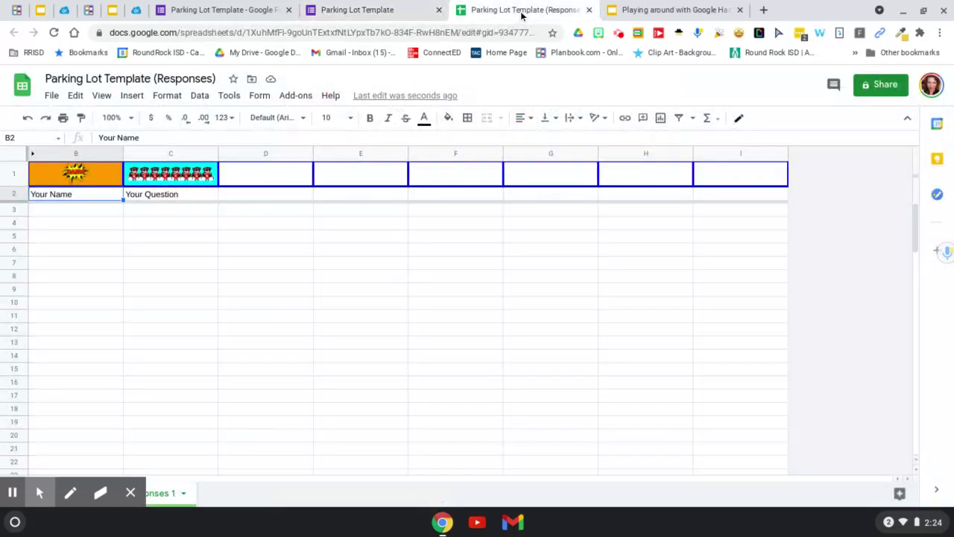
click(18, 195)
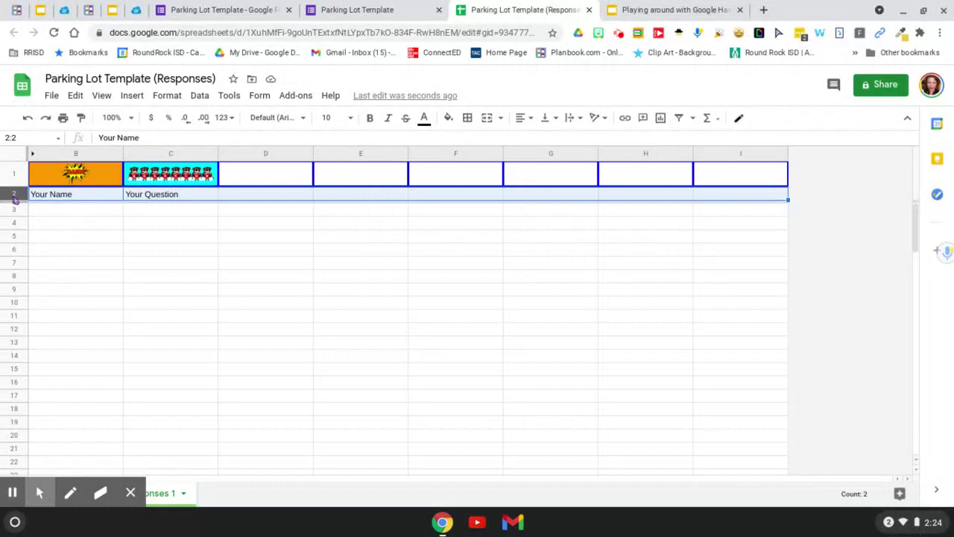
right_click(17, 198)
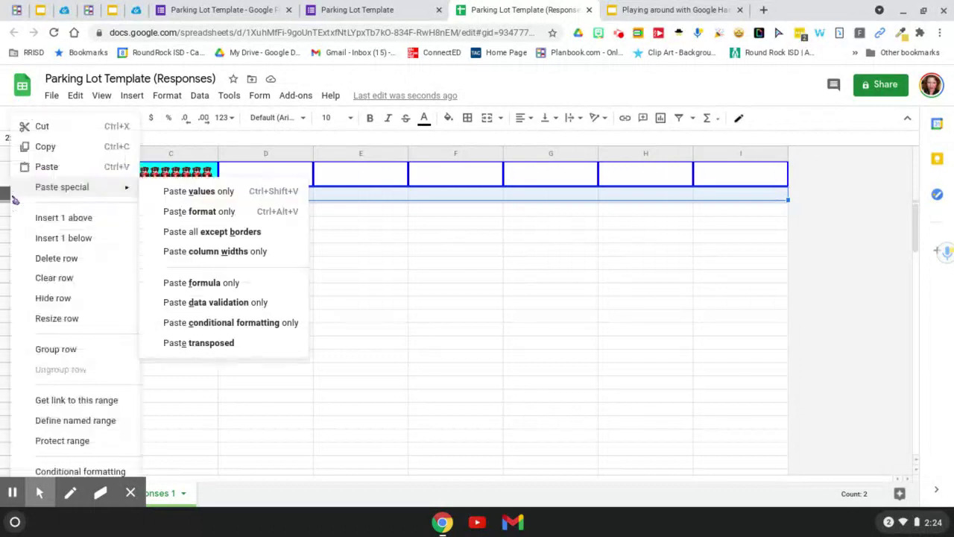
click(73, 299)
click(256, 258)
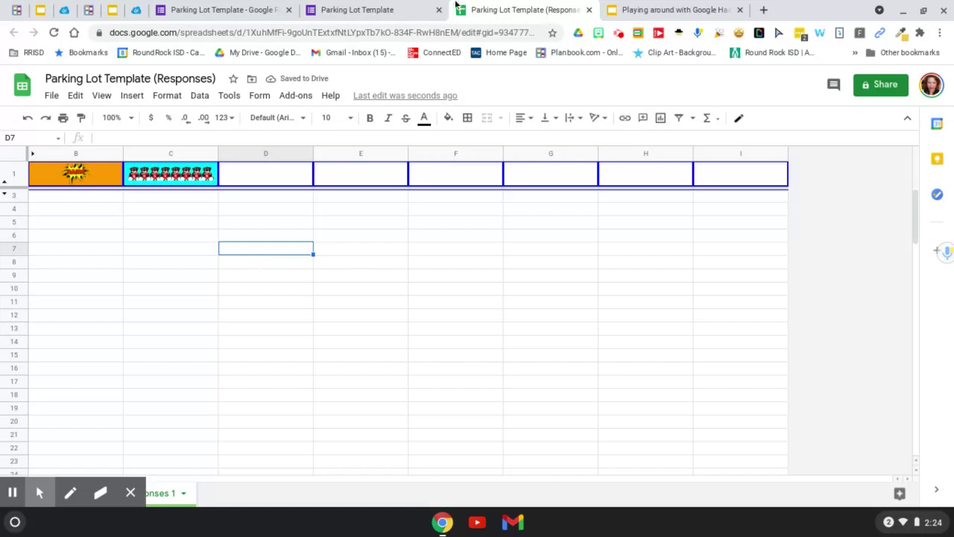
- Copy cells B1:C5 and paste them as a spreadsheet-linked table onto the Parking Lot Questions slide of Playing around with Google Hacks in Google Slides
click(407, 8)
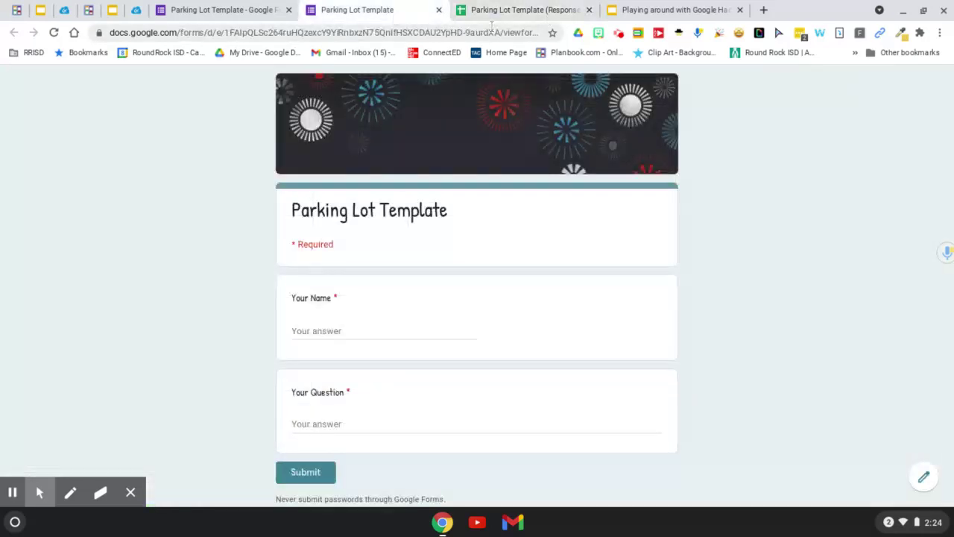
click(497, 15)
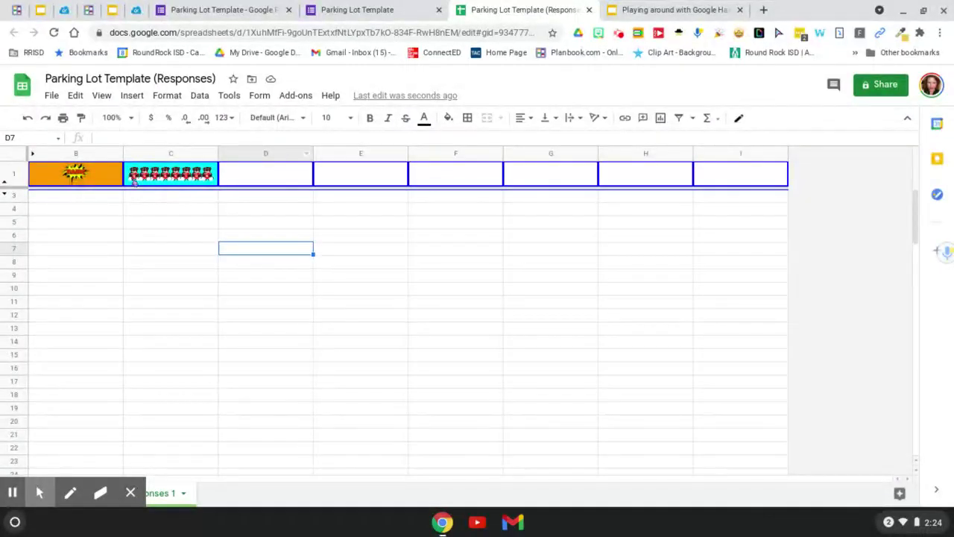
click(18, 181)
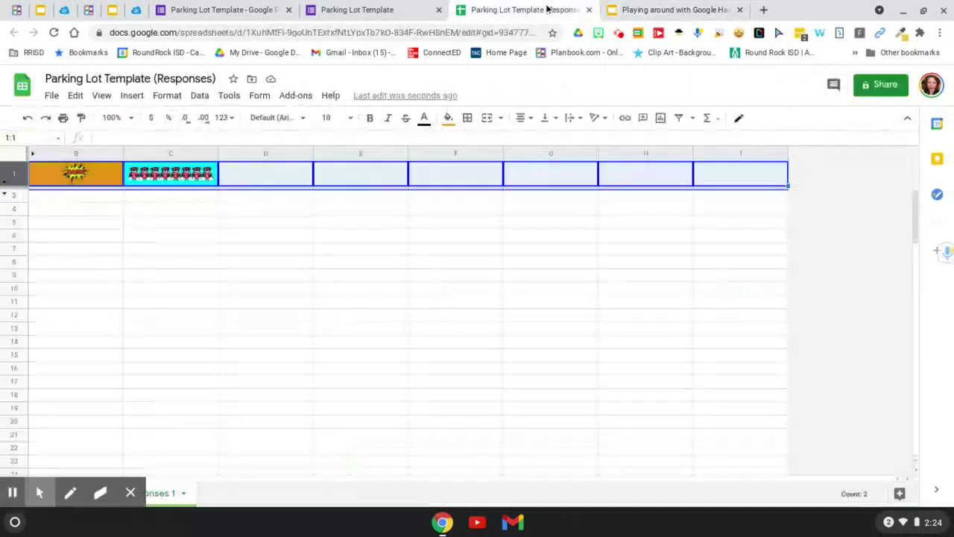
drag(4, 206, 15, 173)
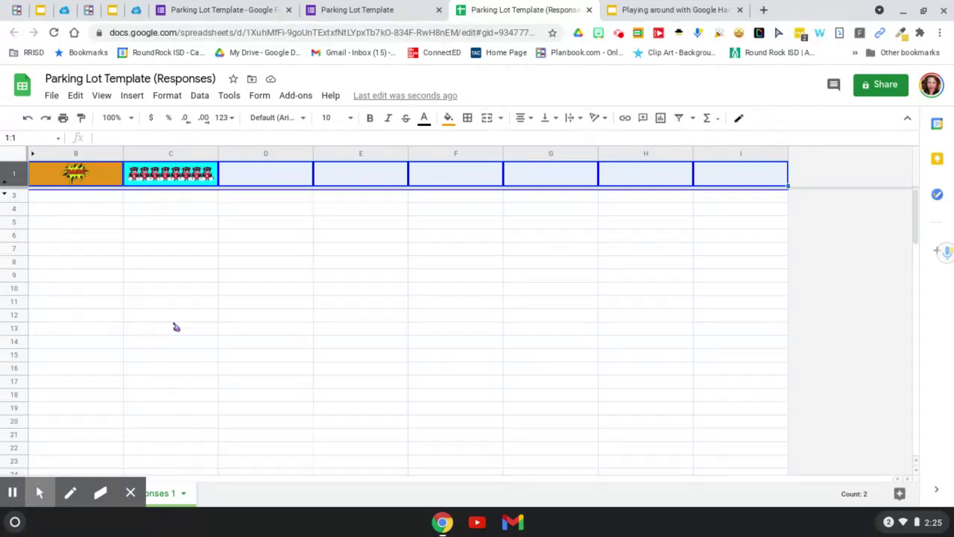
shift+click(214, 230)
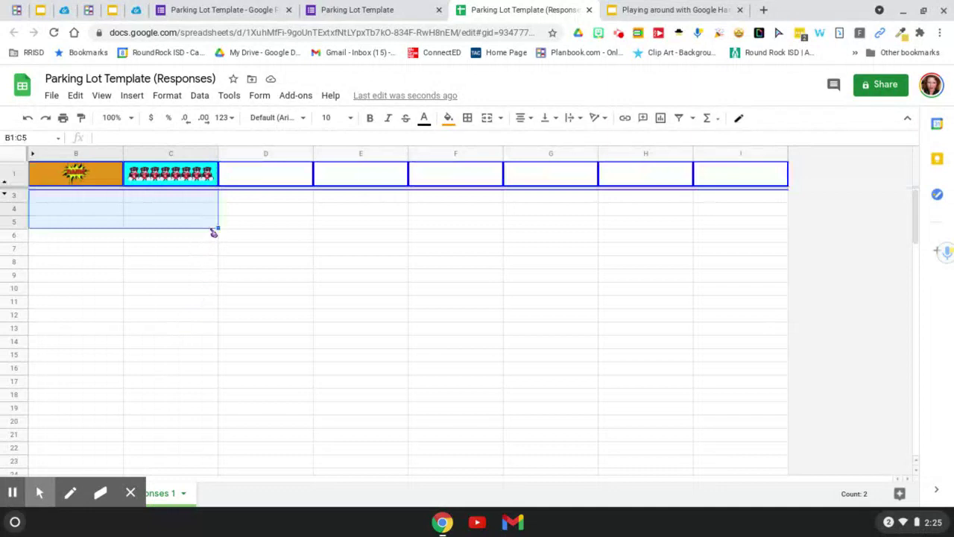
click(638, 9)
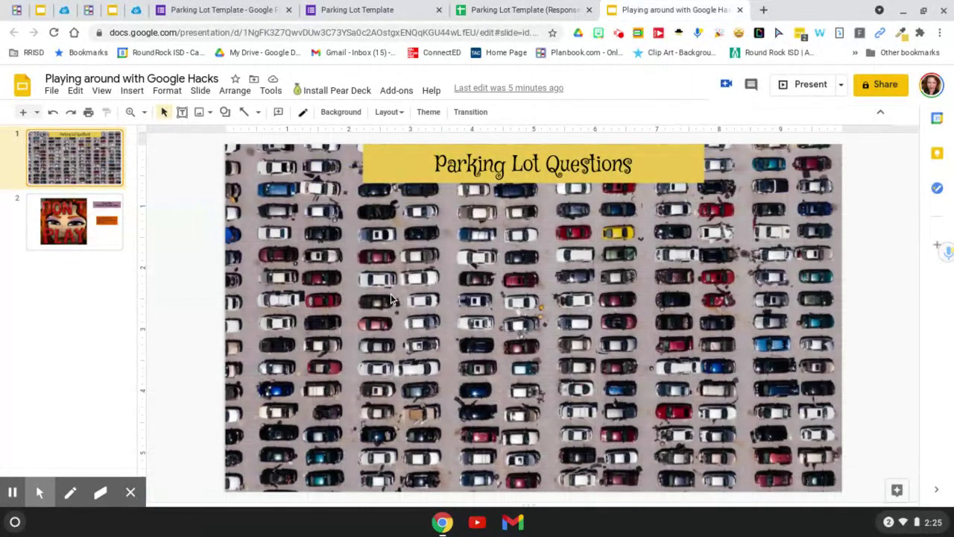
key(ctrl+v)
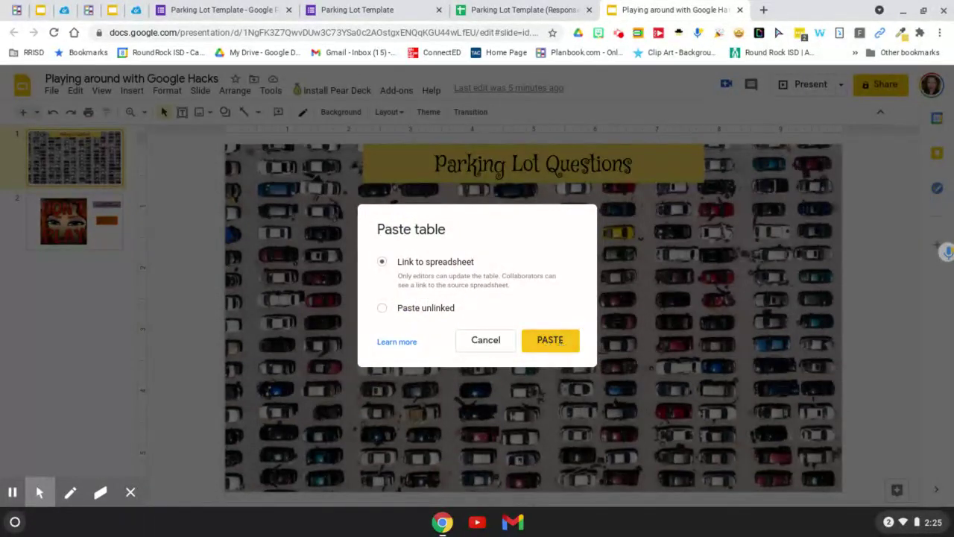
click(560, 341)
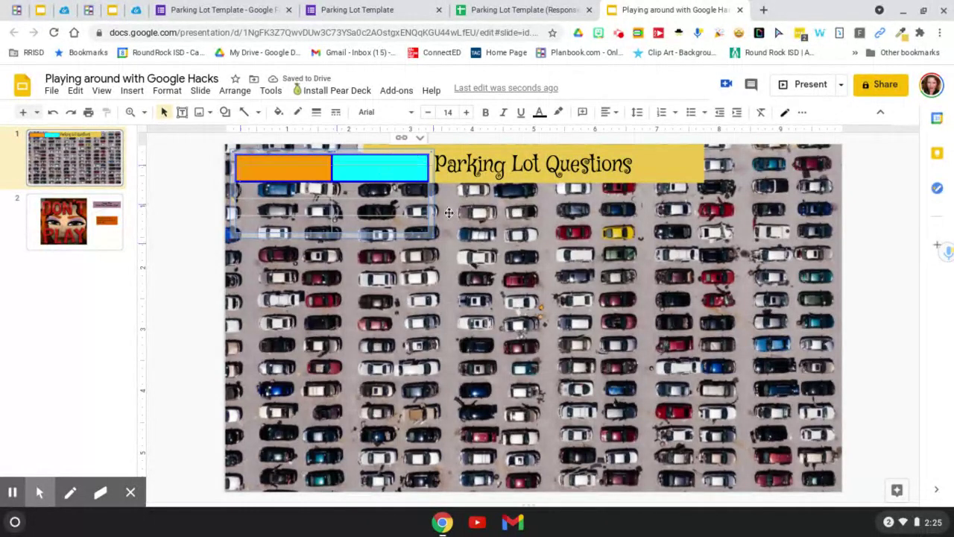
- Move the pasted table inward on the slide and enlarge it from opposite corners to cover most of the parking lot picture
drag(449, 212, 504, 326)
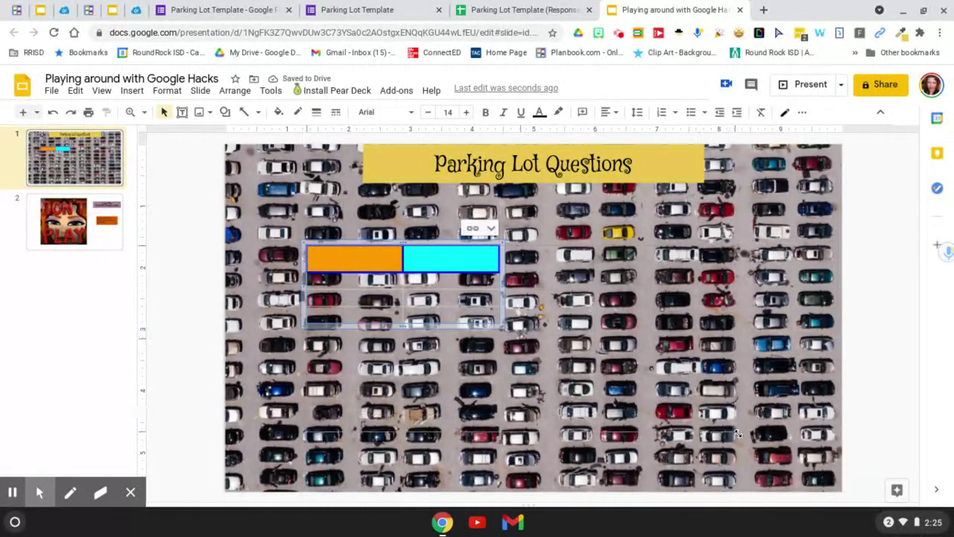
drag(736, 433, 771, 450)
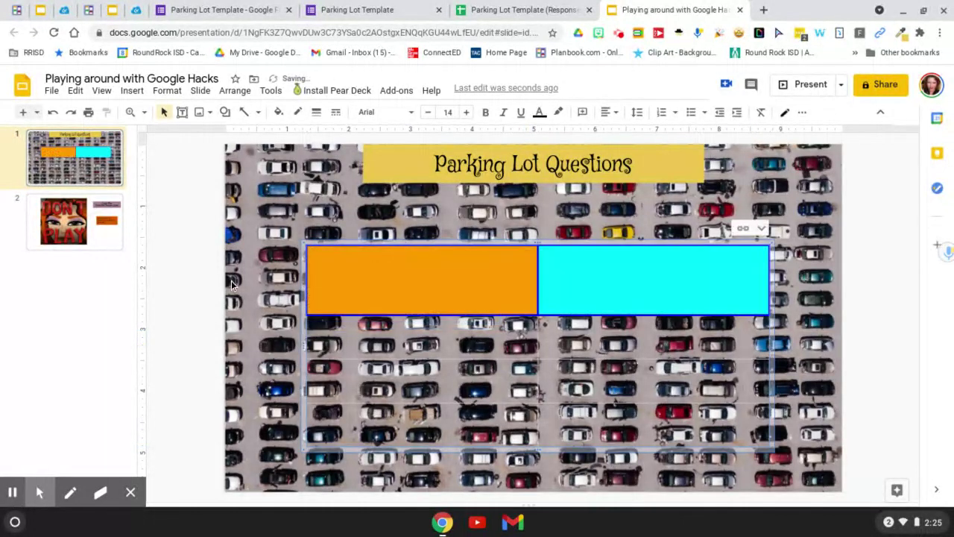
click(301, 240)
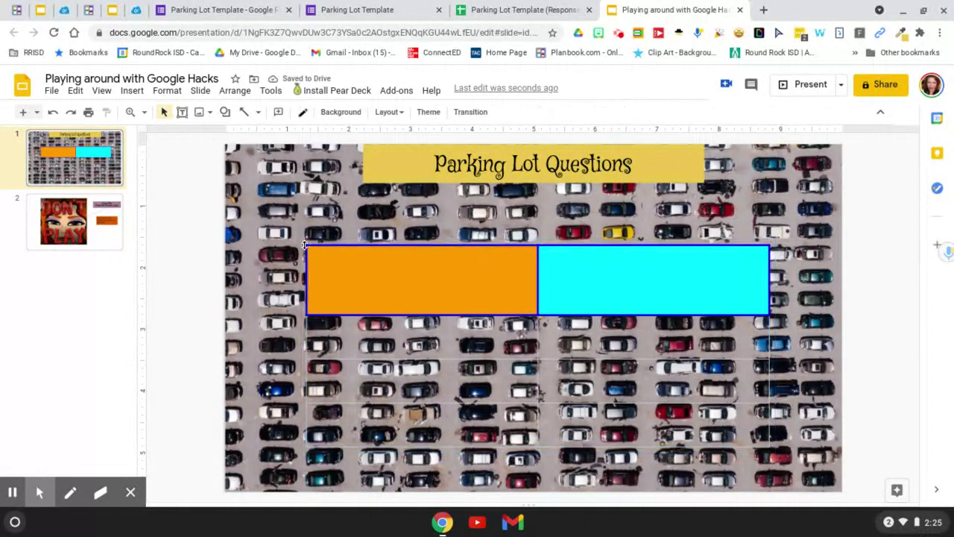
click(306, 245)
drag(307, 246, 252, 177)
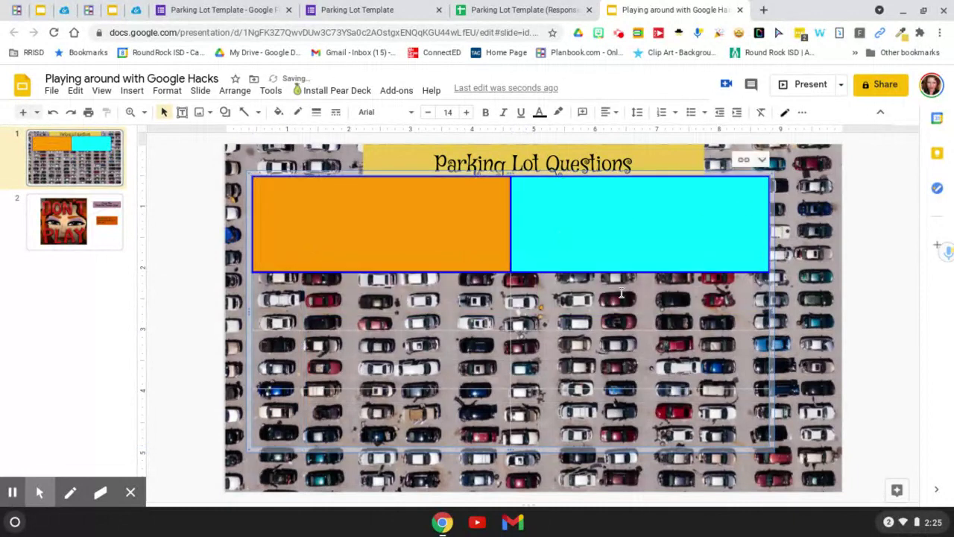
- Submit a Parking Lot Template form response with a student's first name and the question "Why is class so boring today?"
click(377, 9)
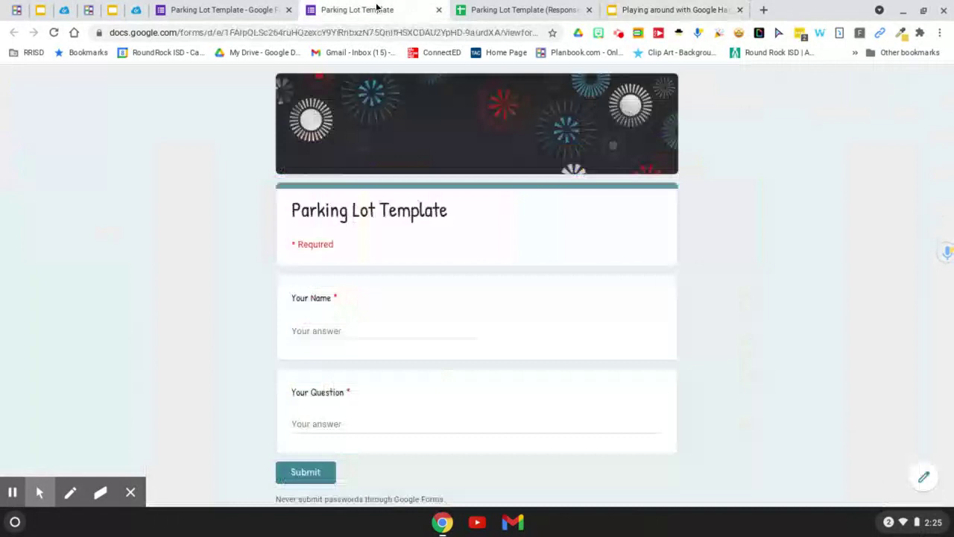
click(353, 331)
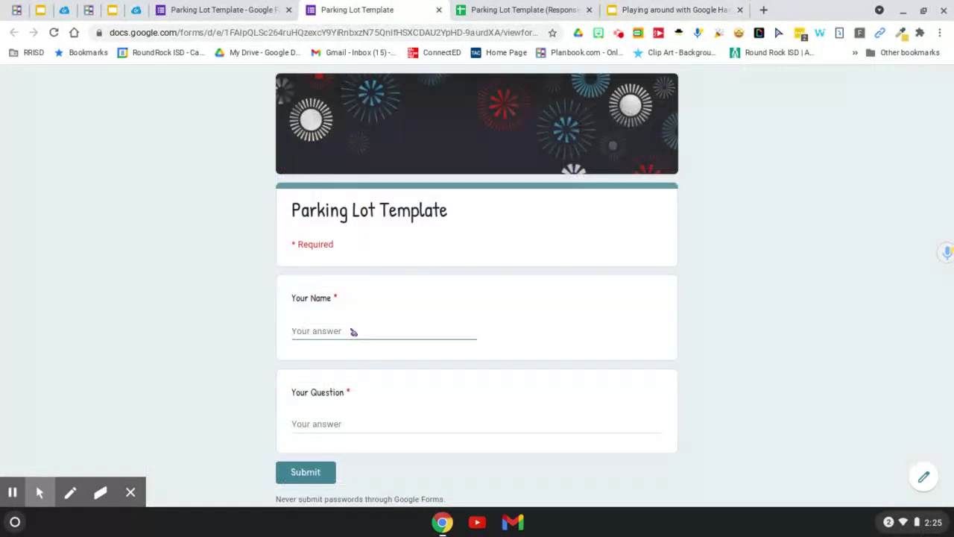
text(Becky)
key(Tab)
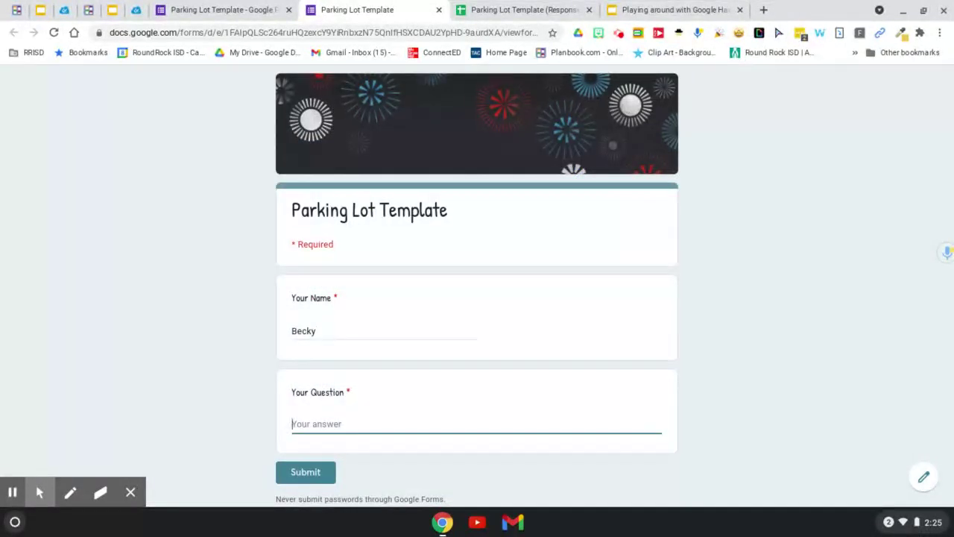
text(Why is class so boring today)
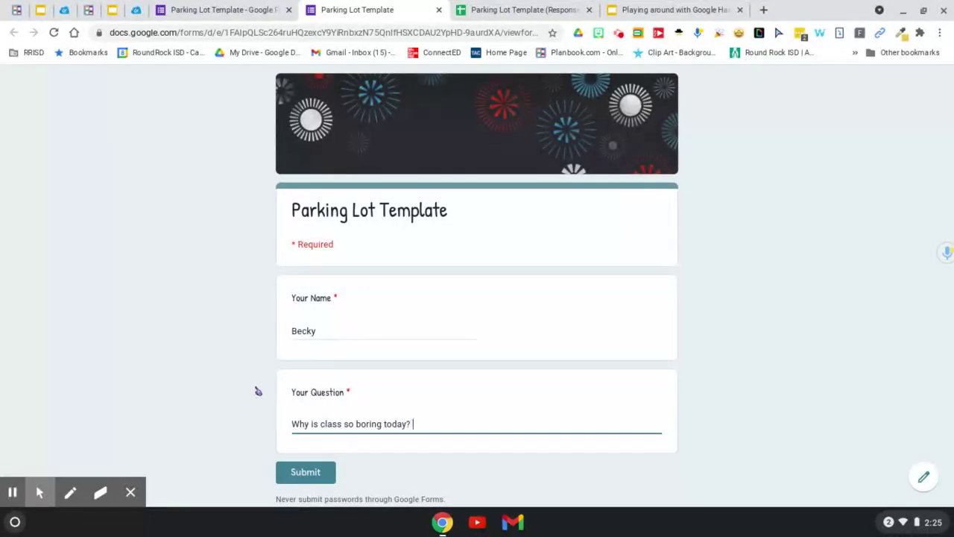
text(?)
click(296, 471)
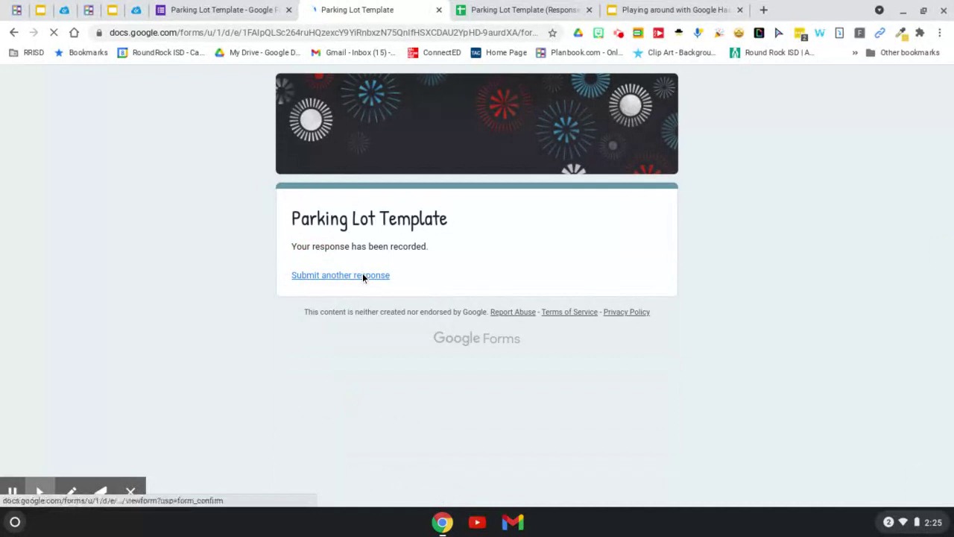
- Submit another form response with a different student's first name and the question "Can I go to the bathroom?"
click(363, 275)
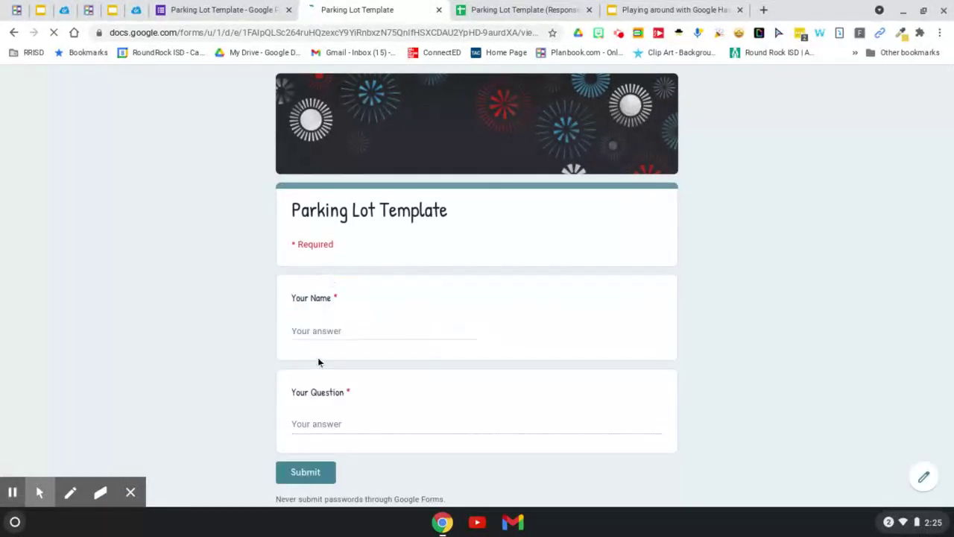
click(335, 326)
text(T)
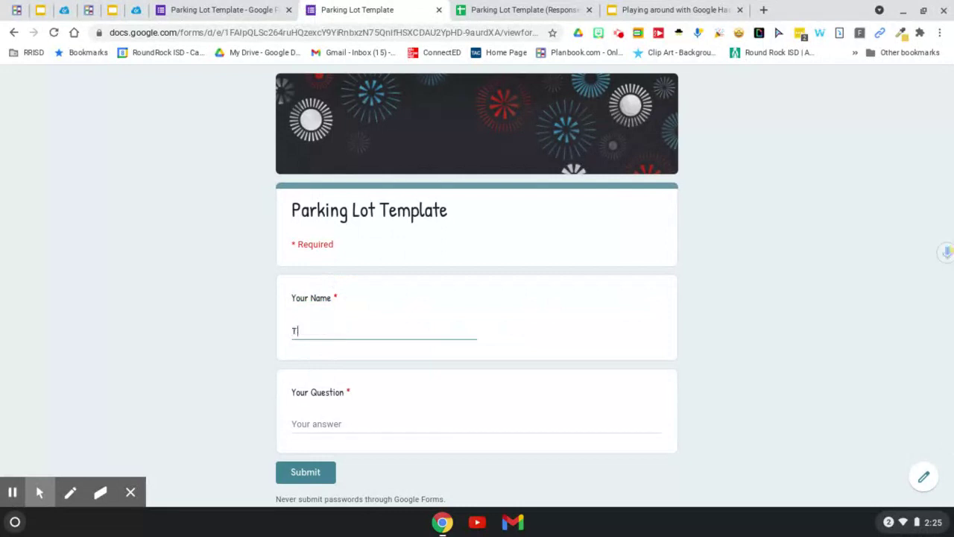
text(ristan)
click(337, 431)
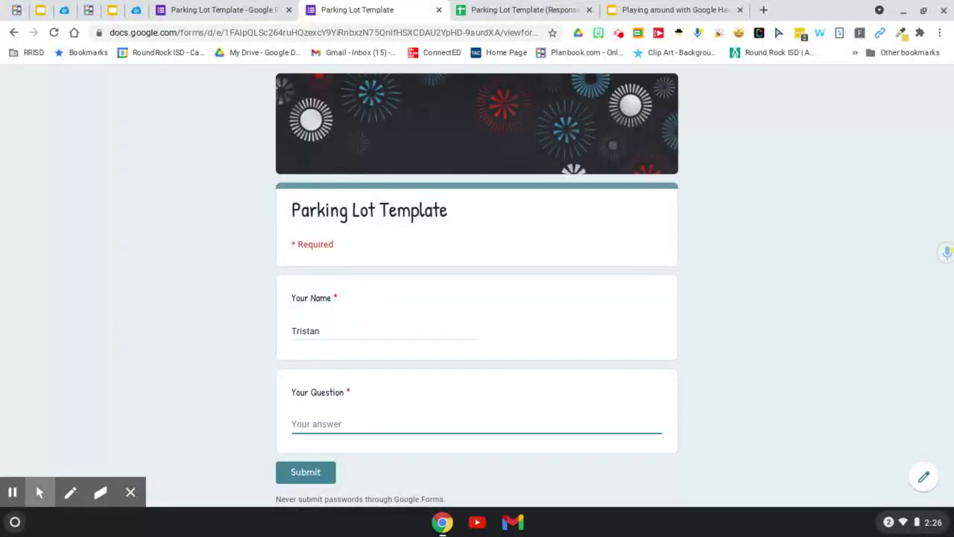
text(Can I go to )
text(the Bat)
text(bathroom)
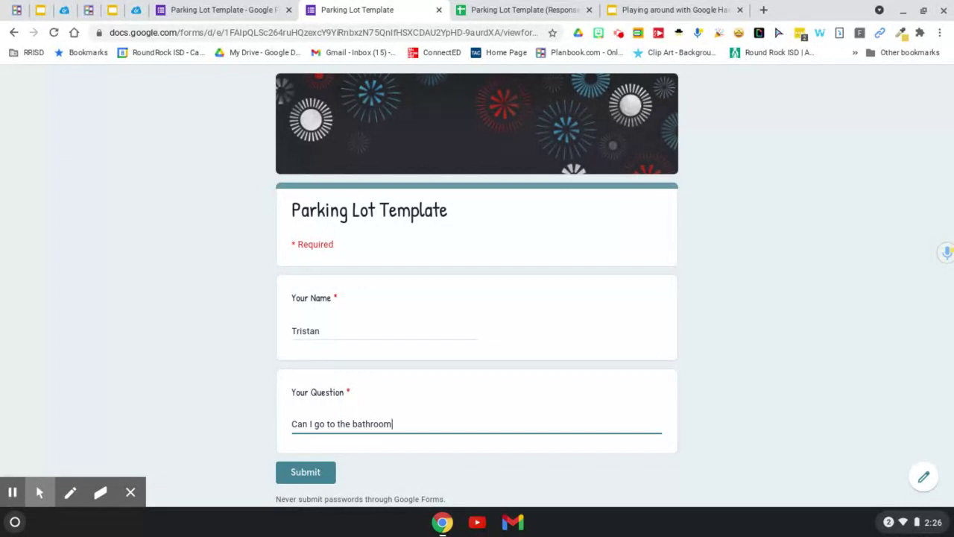
click(302, 475)
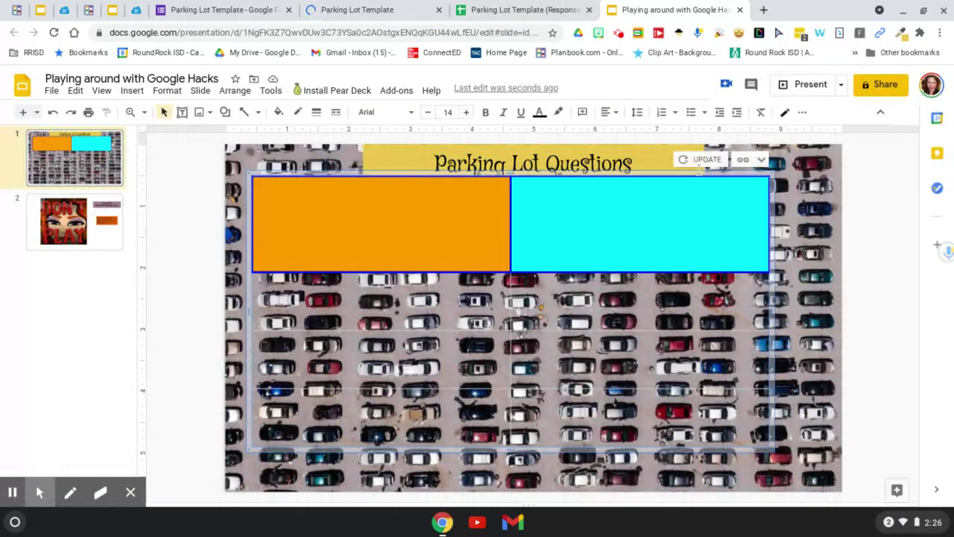
- Update the linked table on the Parking Lot Questions slide in Google Slides with the new form responses
click(705, 161)
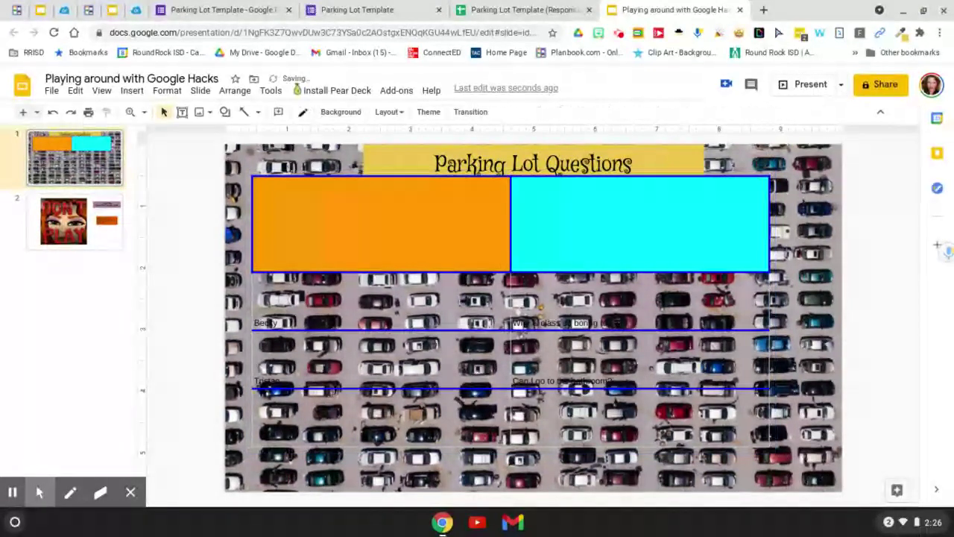
click(335, 323)
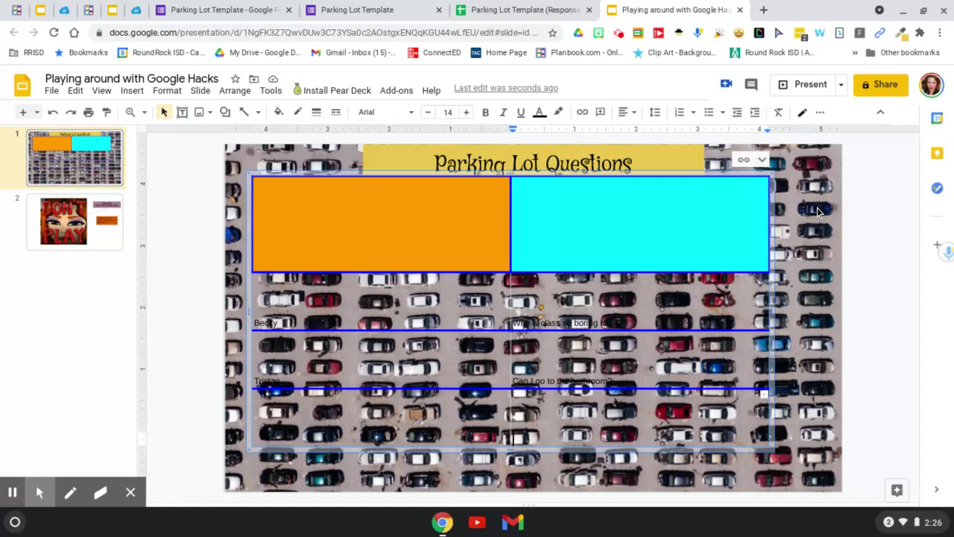
- Replace the parking lot picture behind the Parking Lot Questions slide with a solid light gray background
right_click(818, 212)
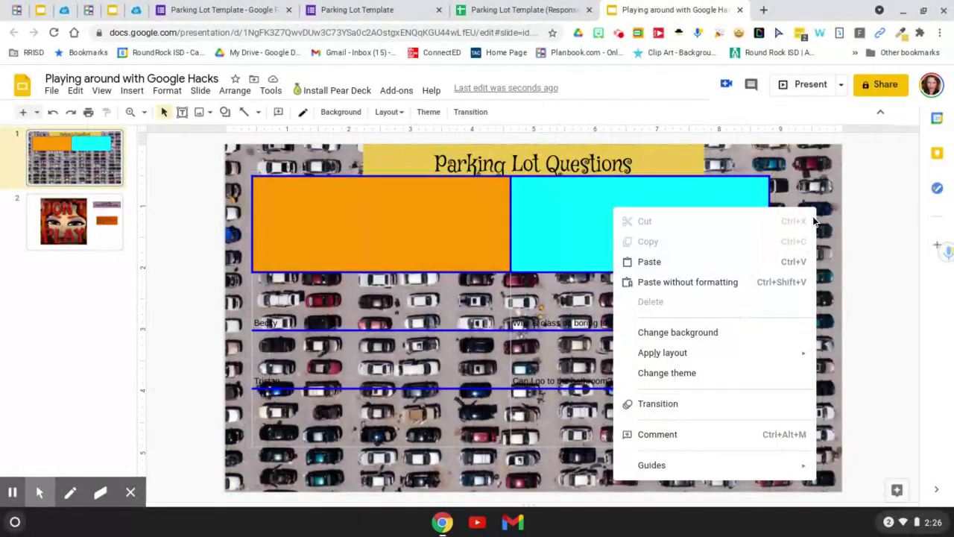
click(705, 332)
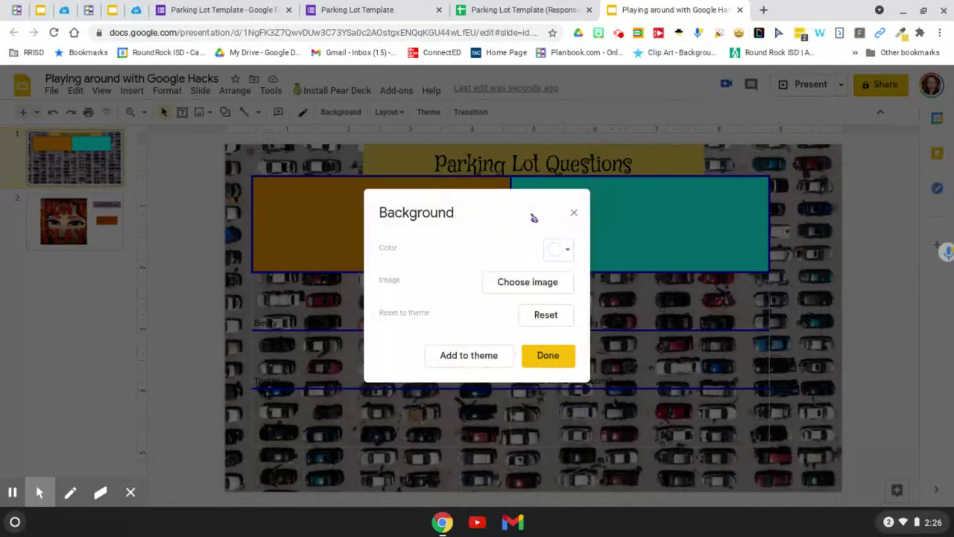
click(560, 254)
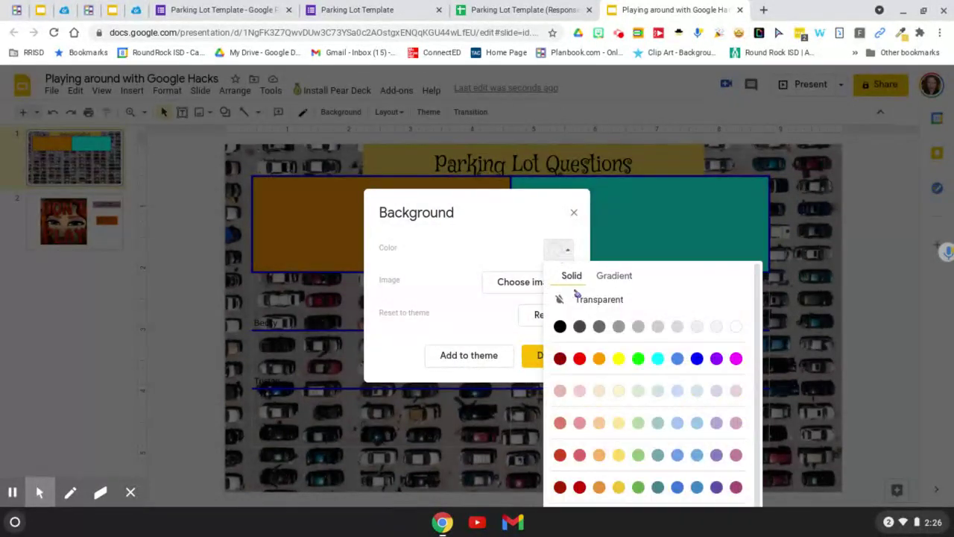
click(677, 334)
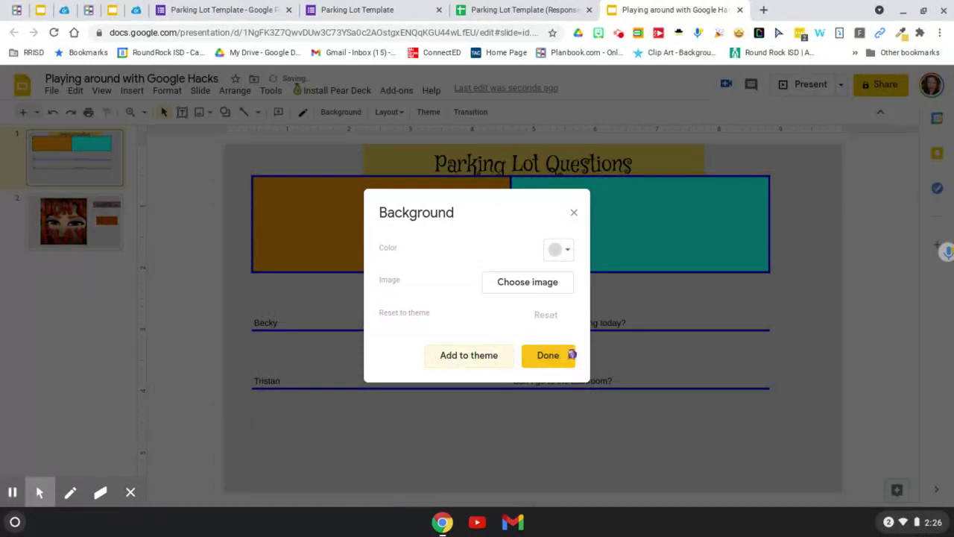
click(563, 354)
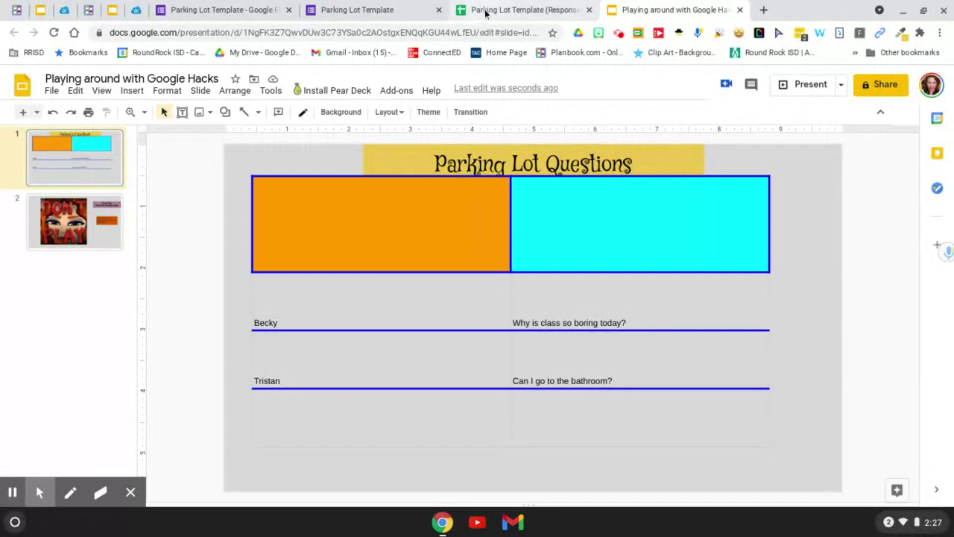
- Switch to the Parking Lot Template (Responses) spreadsheet in Google Sheets
click(514, 10)
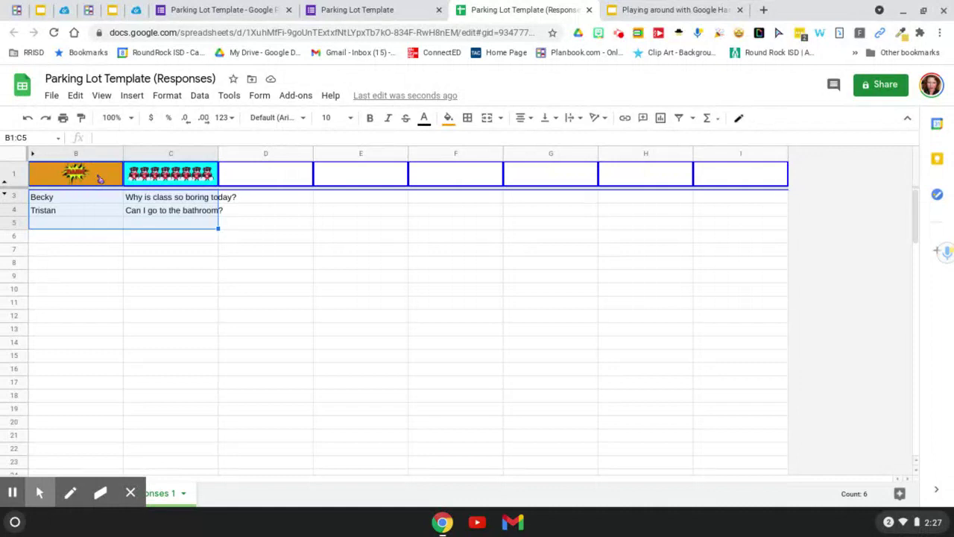